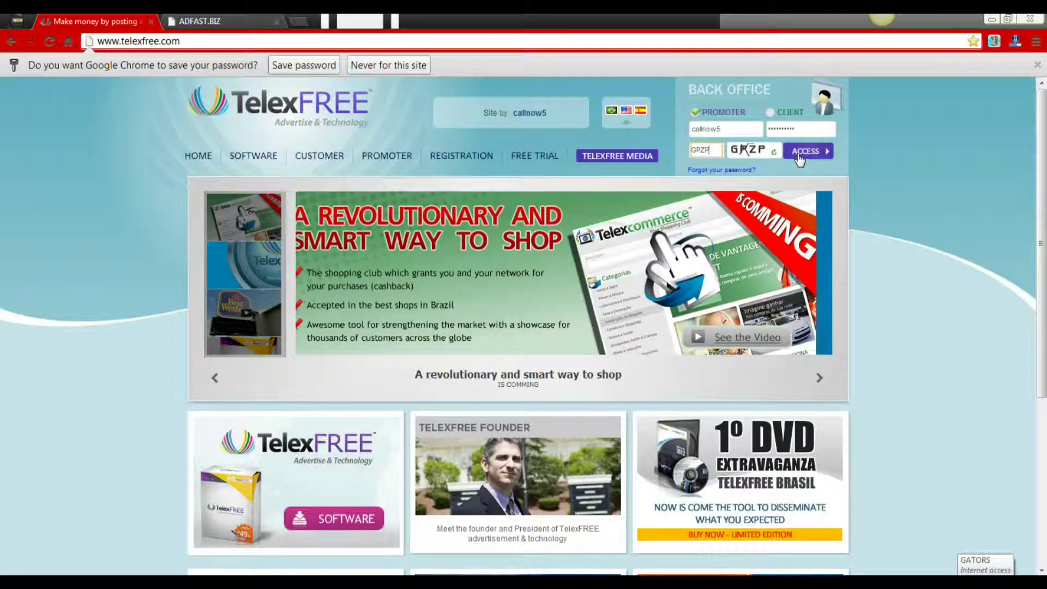
- Submit the filled-in promoter login to enter the TelexFREE Back Office
{"action": "left_click", "coordinate": [798, 156]}
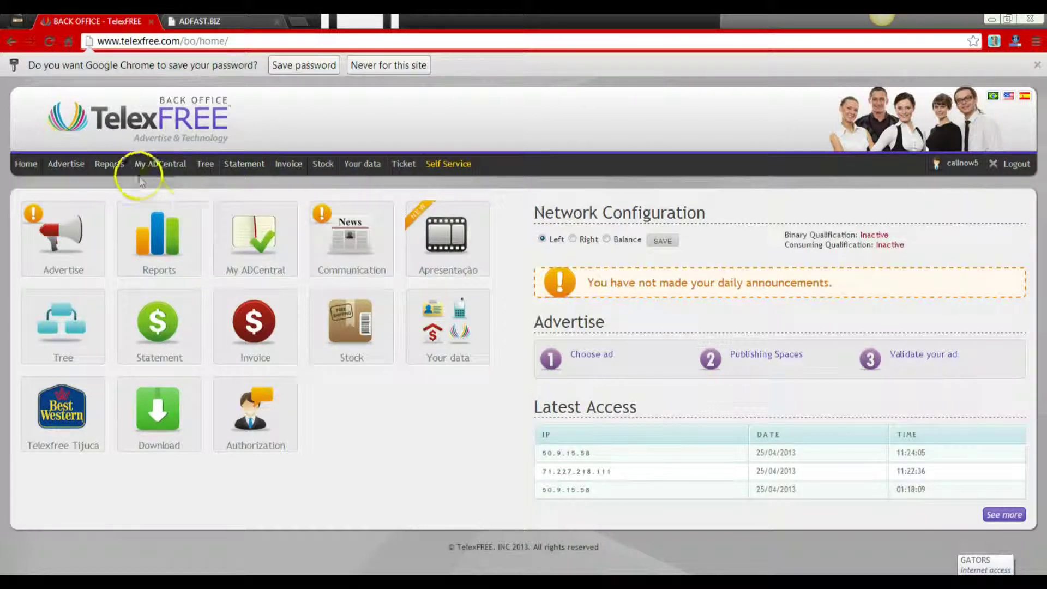
- Go to Advertise > Publishing Spaces
{"action": "mouse_move", "coordinate": [66, 167]}
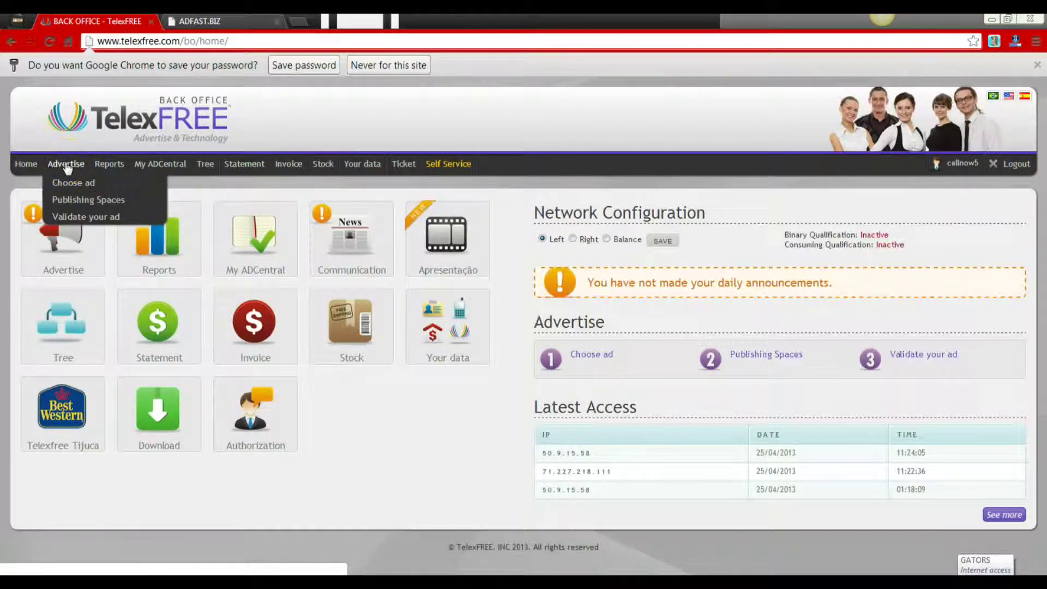
{"action": "left_click", "coordinate": [67, 201]}
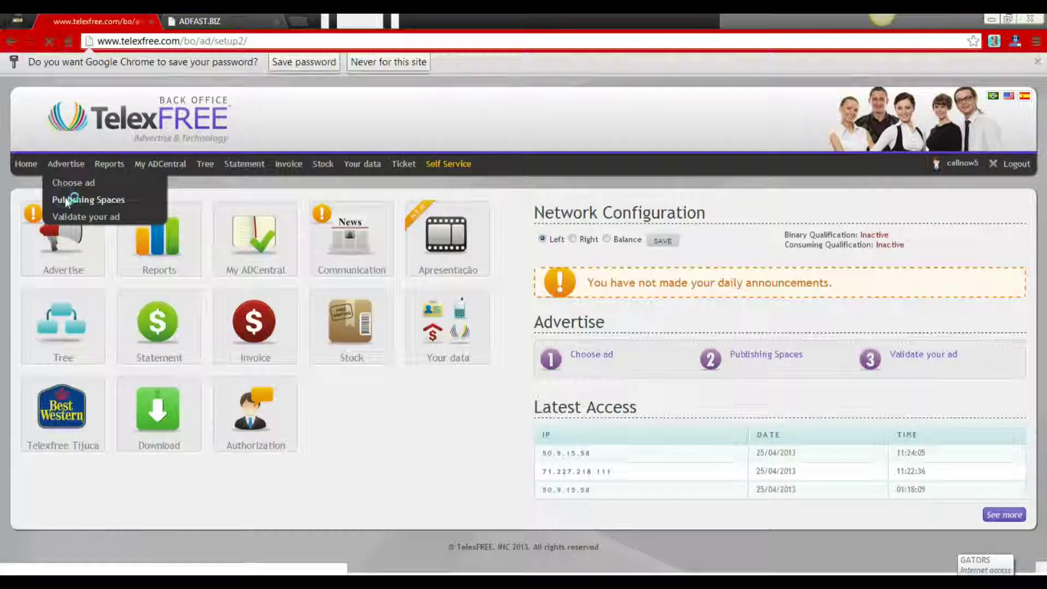
{"action": "scroll", "coordinate": [736, 357], "scroll_direction": "down", "scroll_amount": 3}
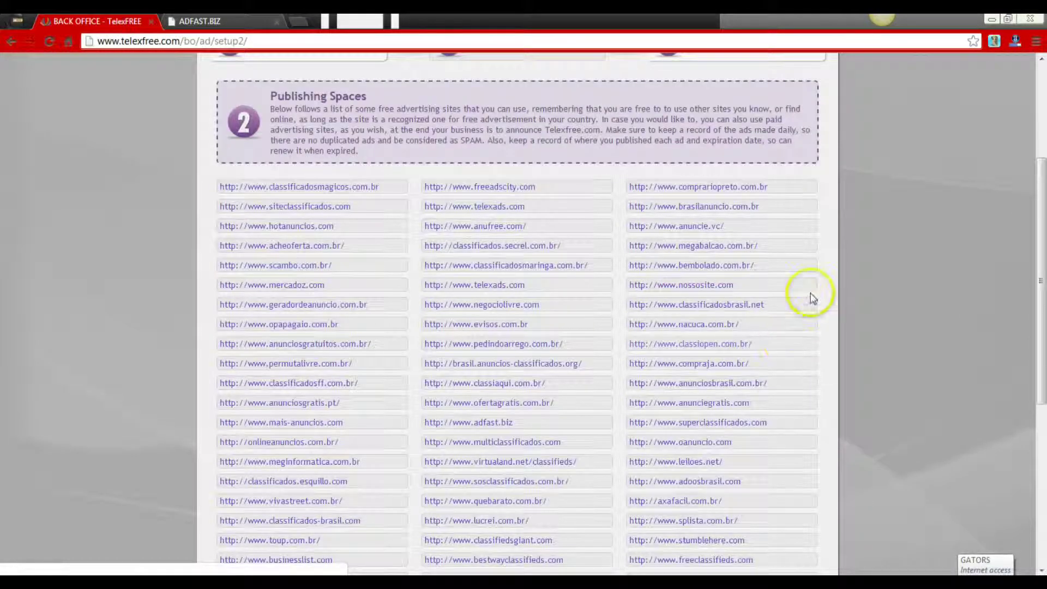
{"action": "scroll", "coordinate": [794, 292], "scroll_direction": "down", "scroll_amount": 1}
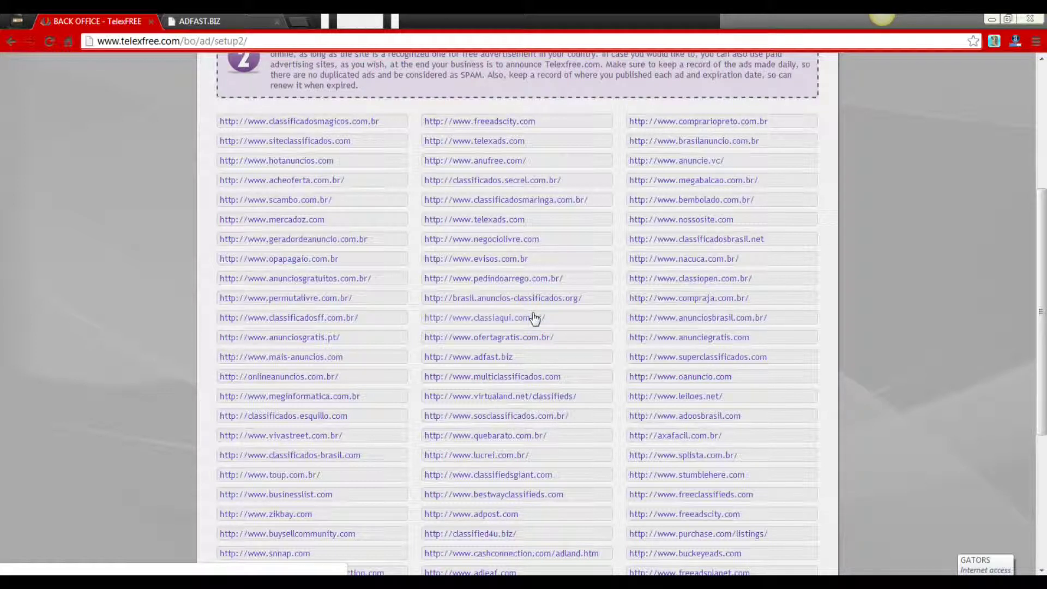
{"action": "left_click", "coordinate": [501, 359]}
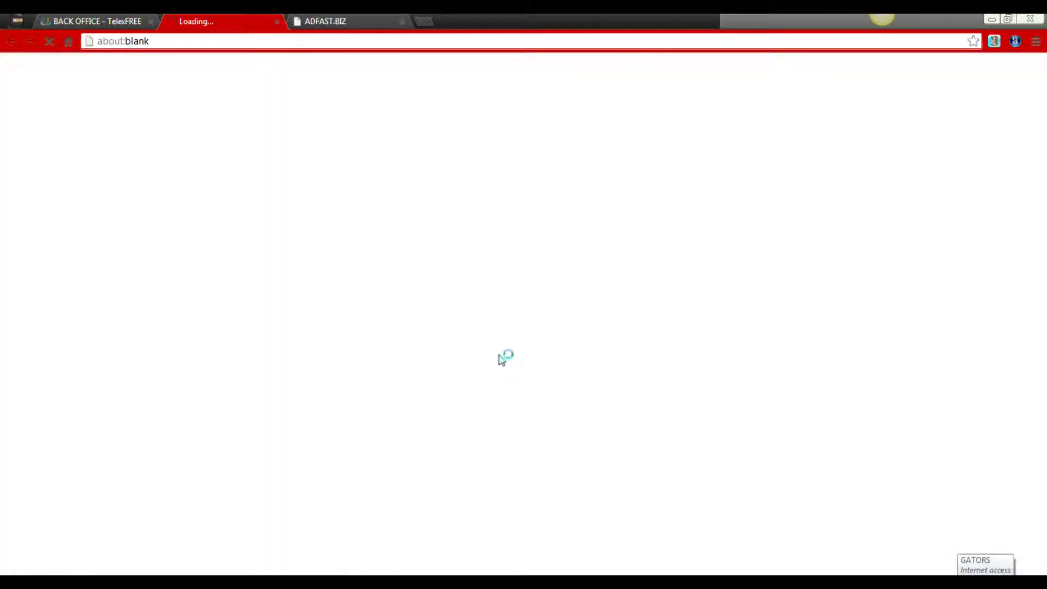
- In the AdFast tab, append the account id to the Telexfree link and tick it
{"action": "left_click", "coordinate": [340, 27]}
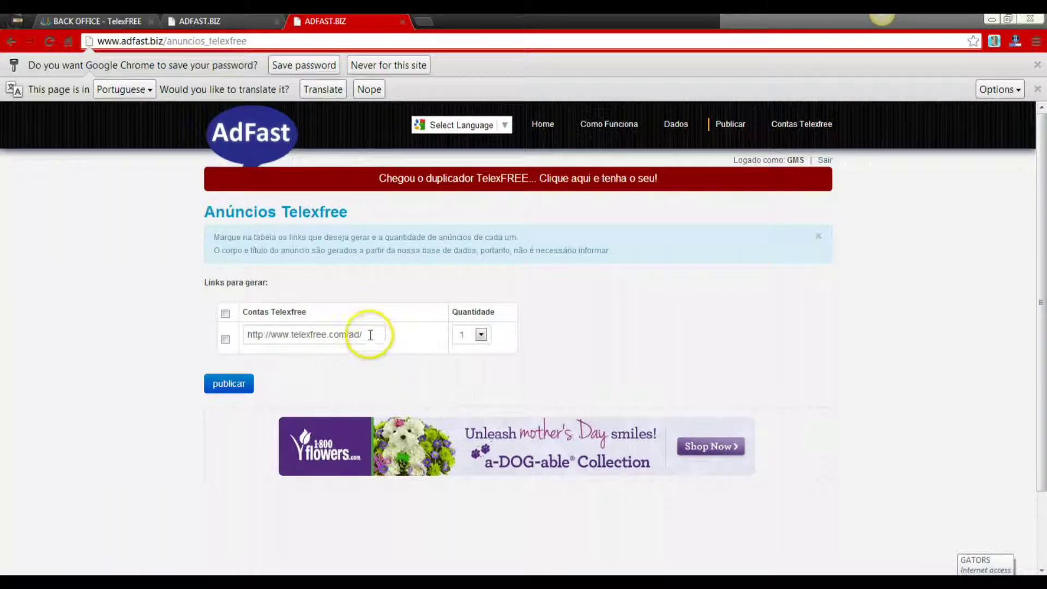
{"action": "left_click", "coordinate": [371, 335]}
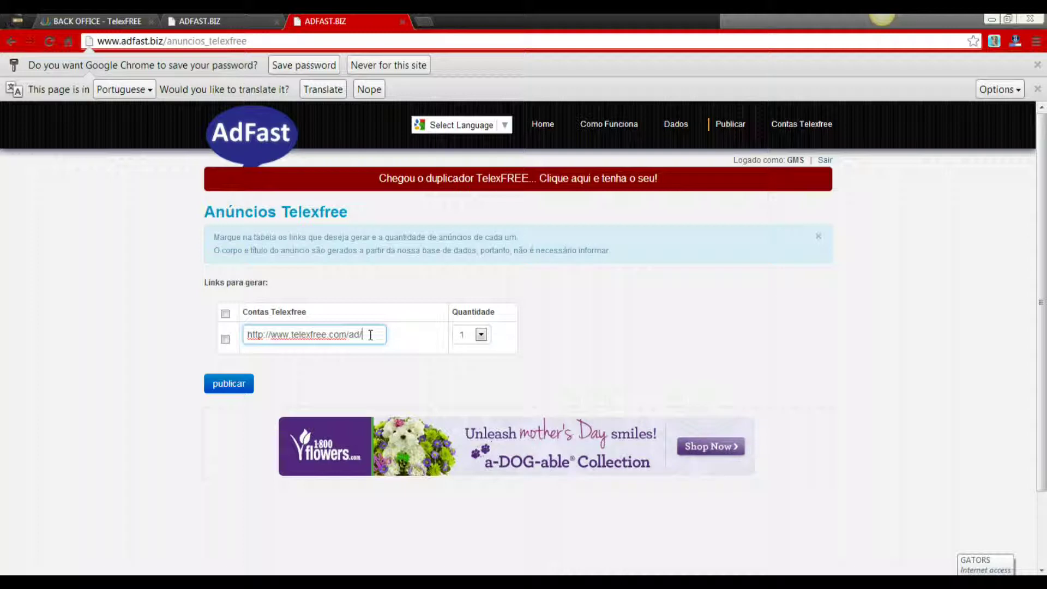
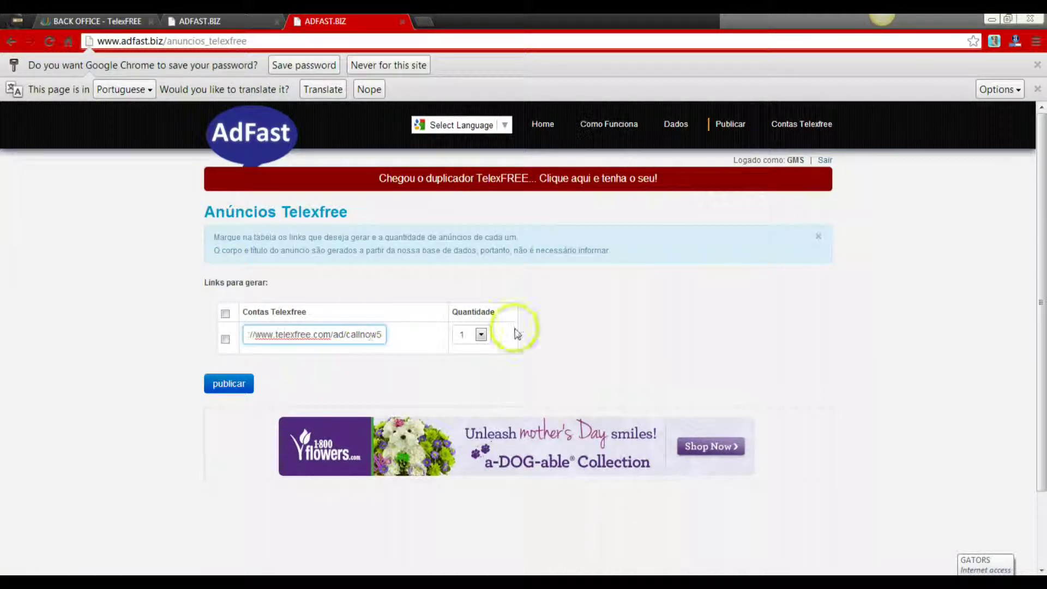
{"action": "left_click", "coordinate": [228, 342]}
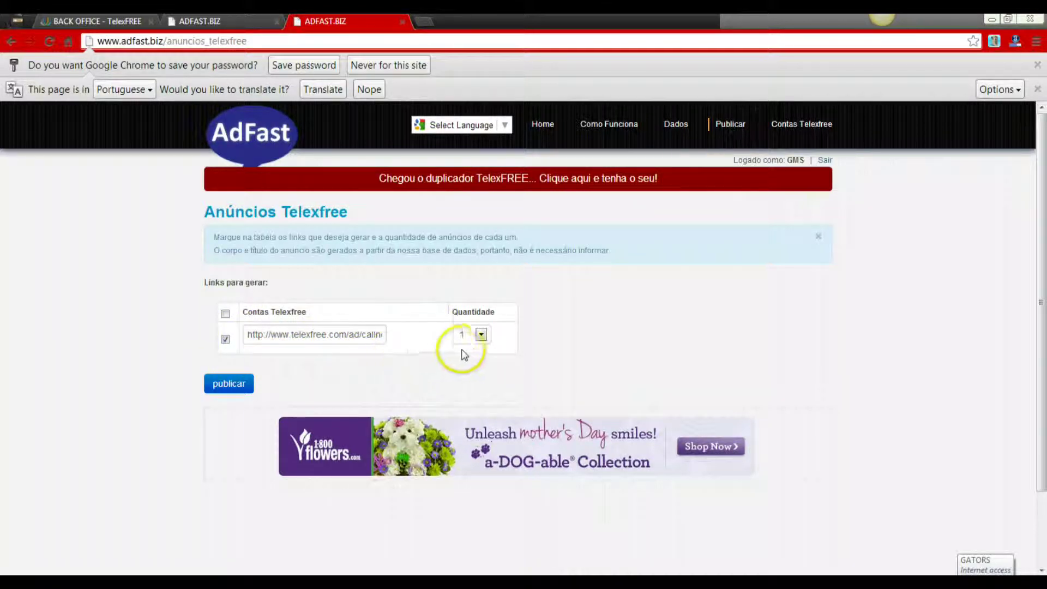
- Set Quantidade to 5 and publish the ads
{"action": "left_click", "coordinate": [481, 335]}
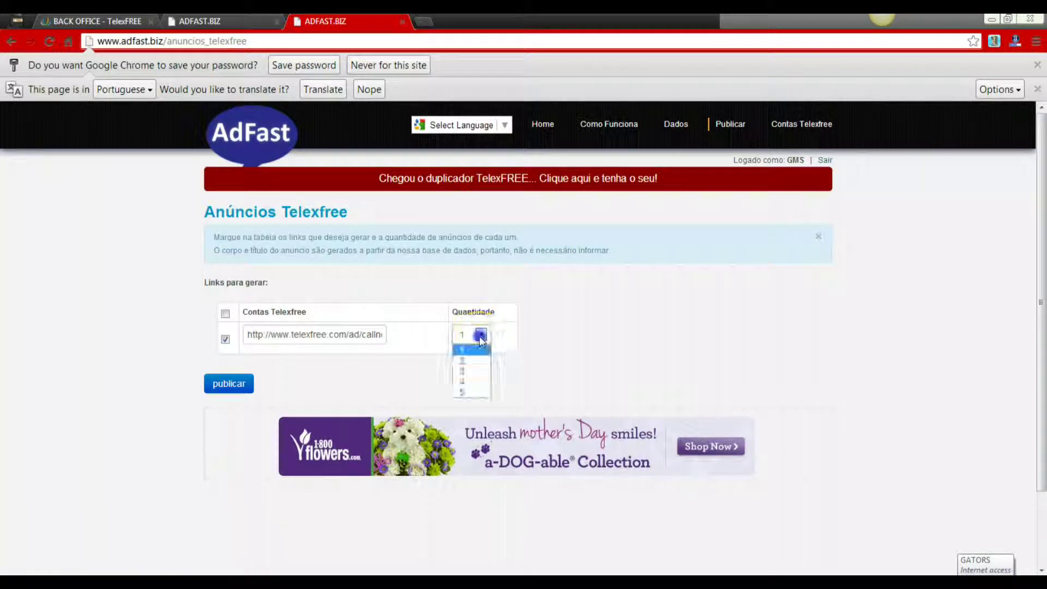
{"action": "left_click", "coordinate": [473, 391]}
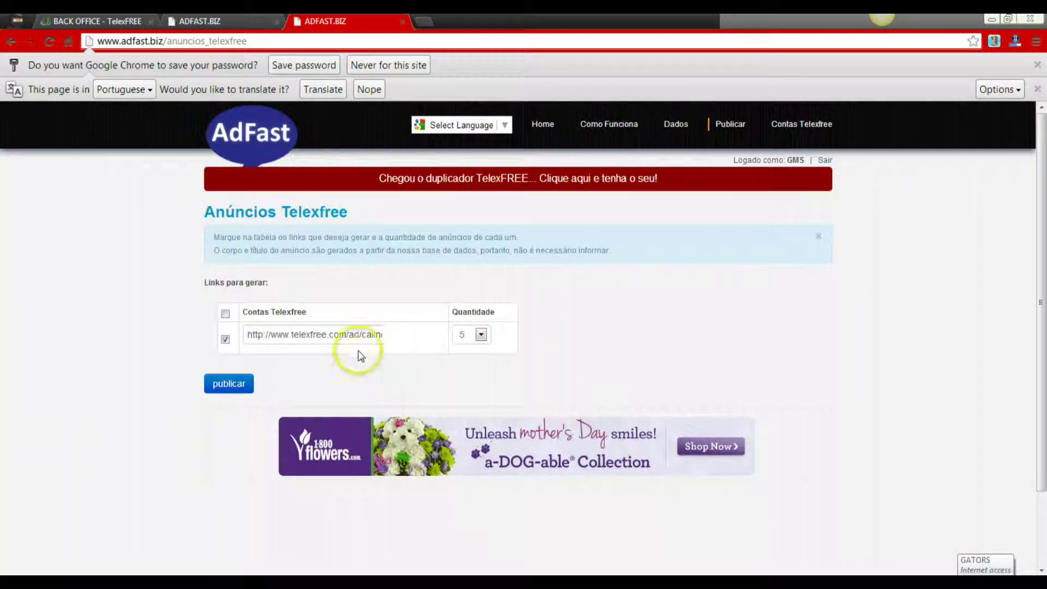
{"action": "left_click", "coordinate": [233, 387]}
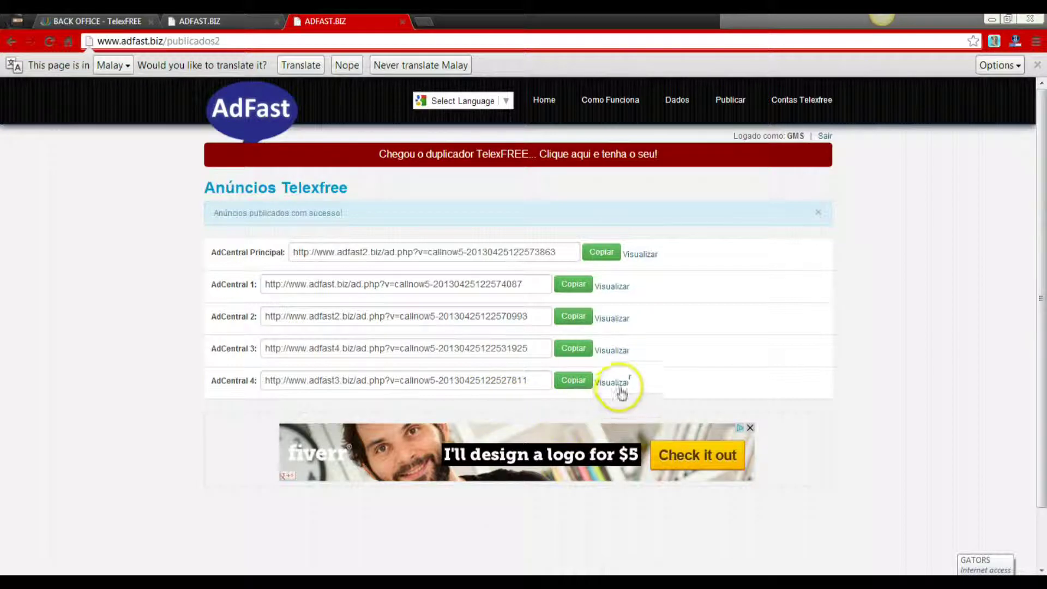
- Preview the AdCentral Principal ad with Visualizar
{"action": "left_click", "coordinate": [639, 254]}
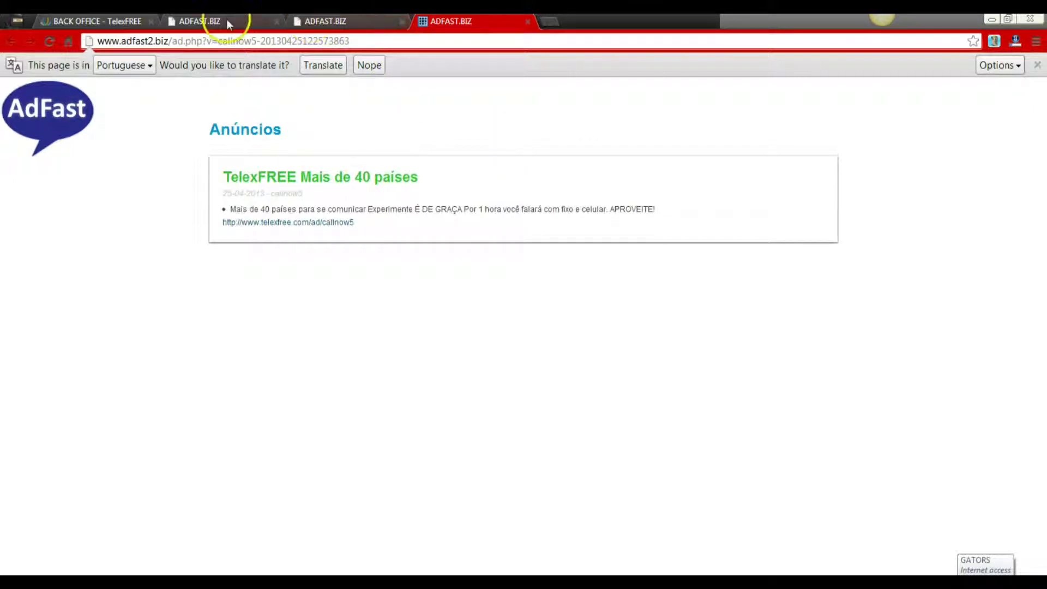
- Back in the Back Office, open step 3 Validate your ad and keep Main ADCentral selected
{"action": "left_click", "coordinate": [99, 22]}
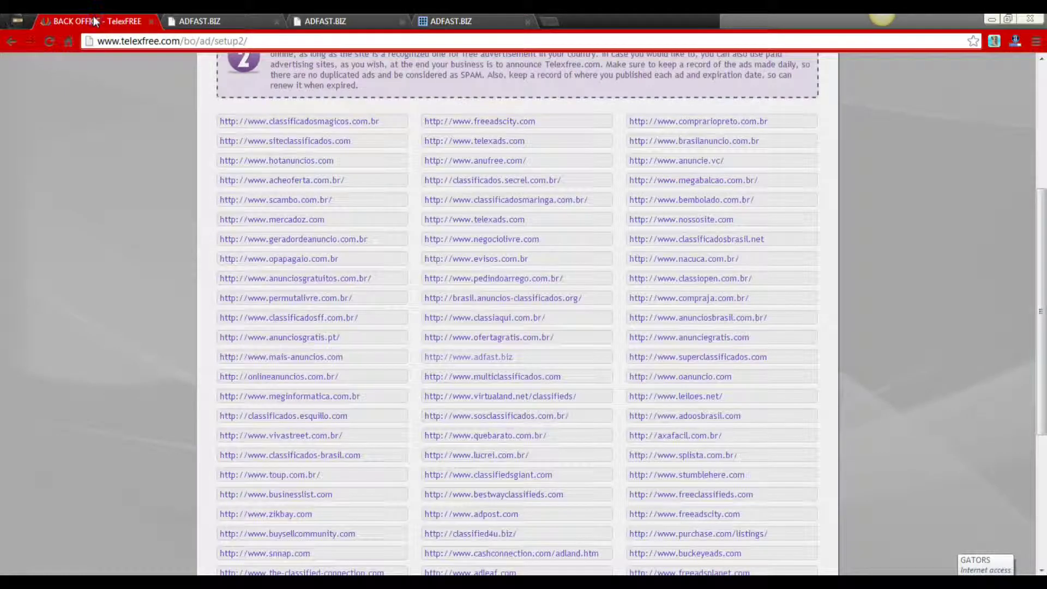
{"action": "scroll", "coordinate": [327, 229], "scroll_direction": "up", "scroll_amount": 5}
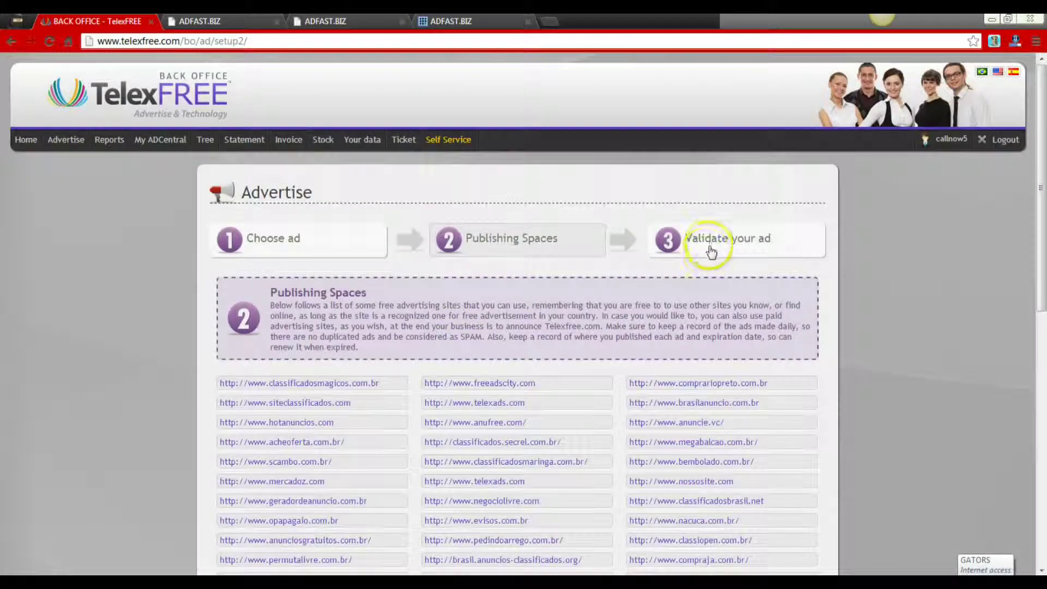
{"action": "left_click", "coordinate": [710, 251]}
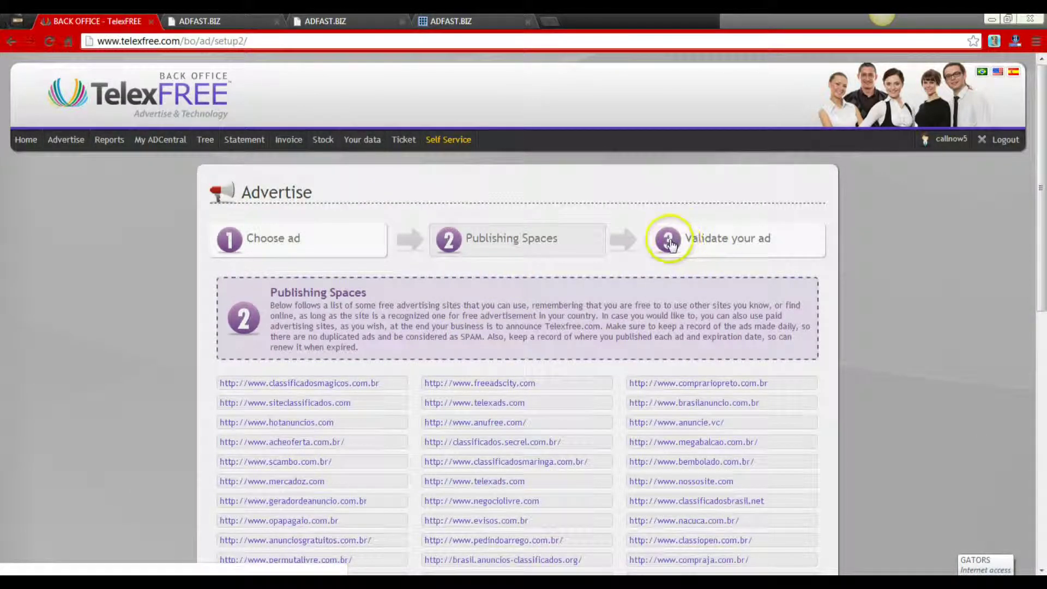
{"action": "left_click", "coordinate": [703, 239]}
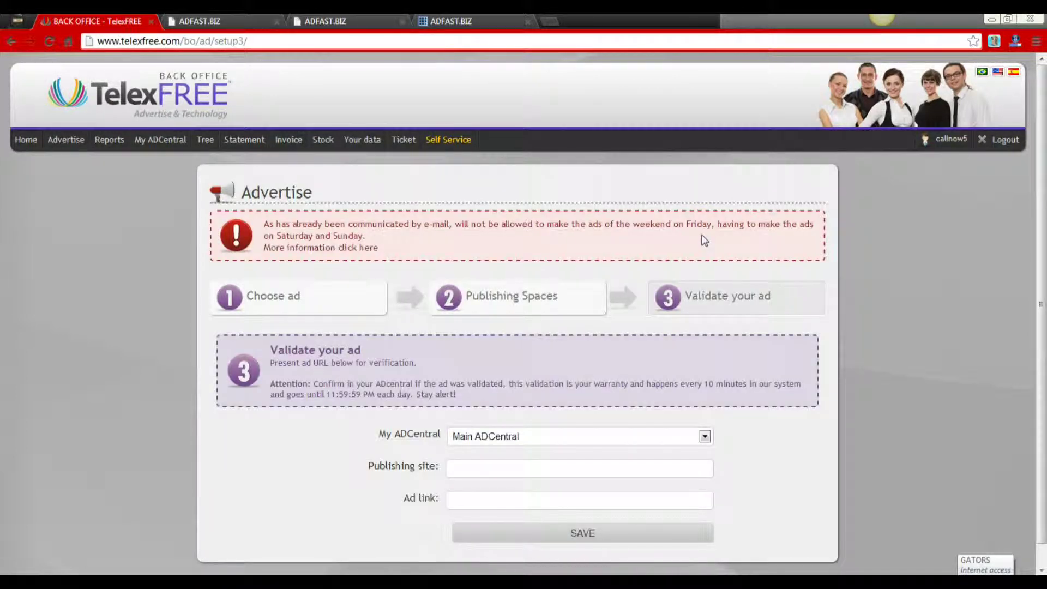
{"action": "scroll", "coordinate": [673, 339], "scroll_direction": "down", "scroll_amount": 1}
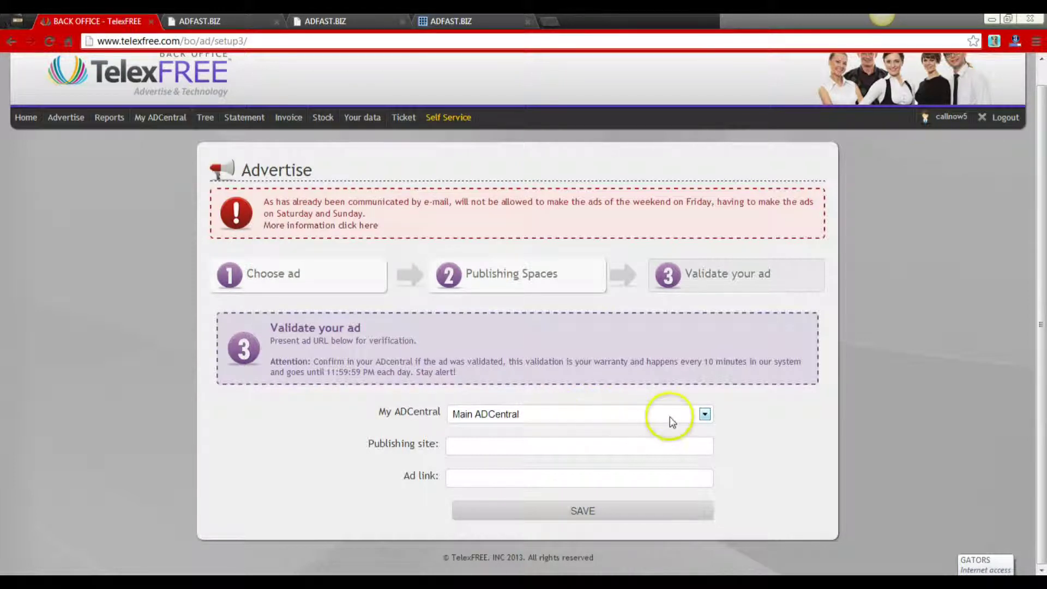
{"action": "left_click", "coordinate": [704, 416]}
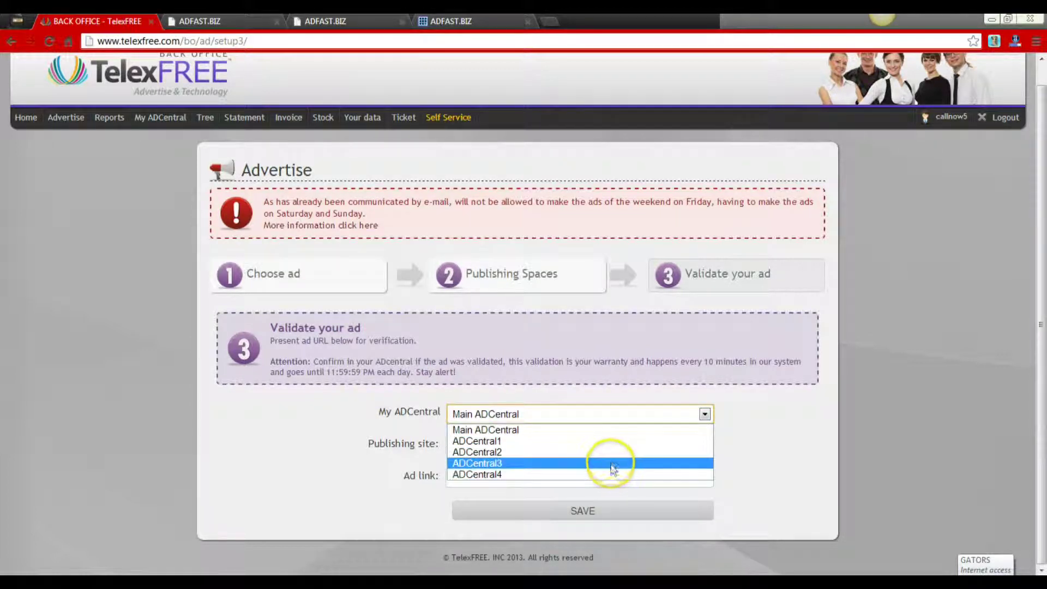
{"action": "left_click", "coordinate": [603, 430]}
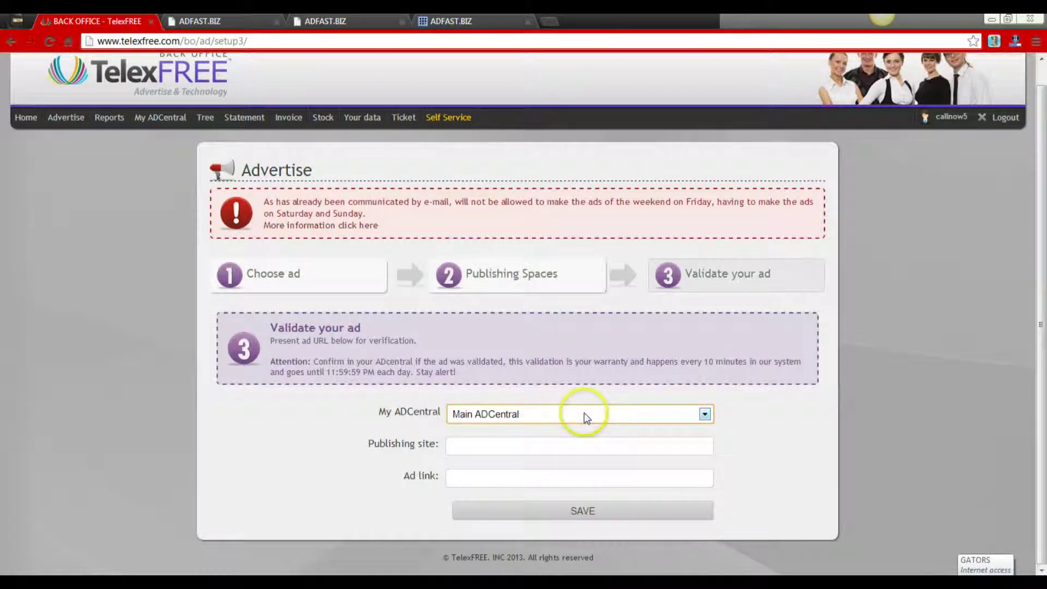
{"action": "left_click", "coordinate": [504, 444]}
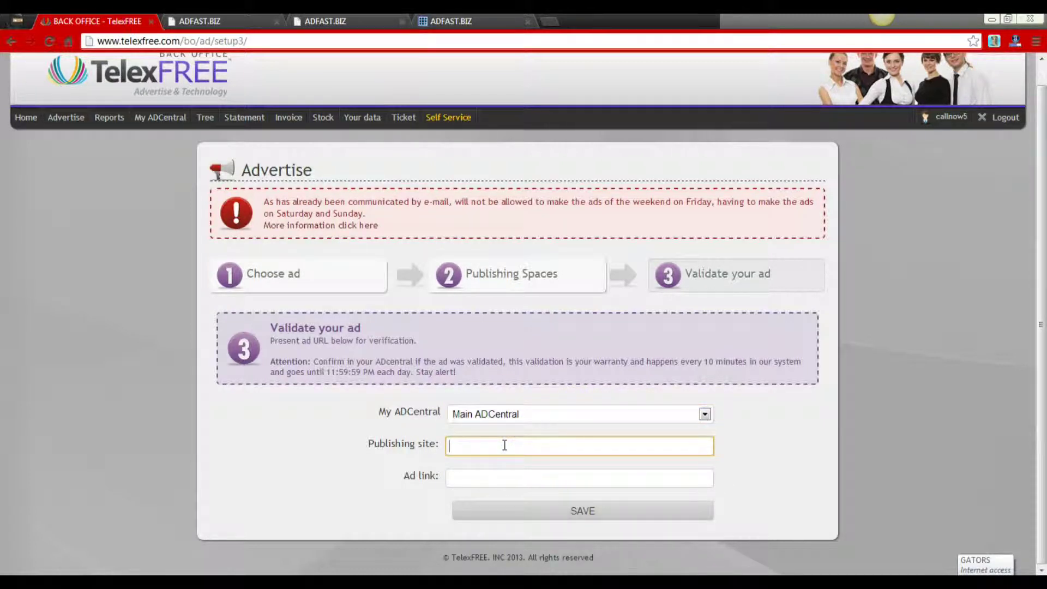
{"action": "type", "text": "www.a"}
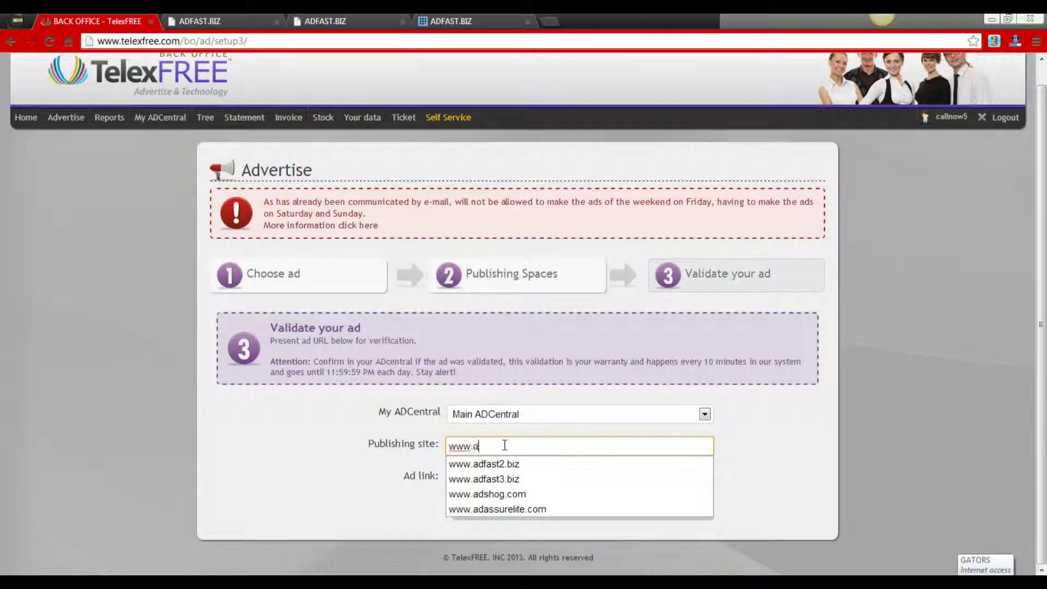
{"action": "type", "text": "dfast"}
{"action": "left_click", "coordinate": [506, 477]}
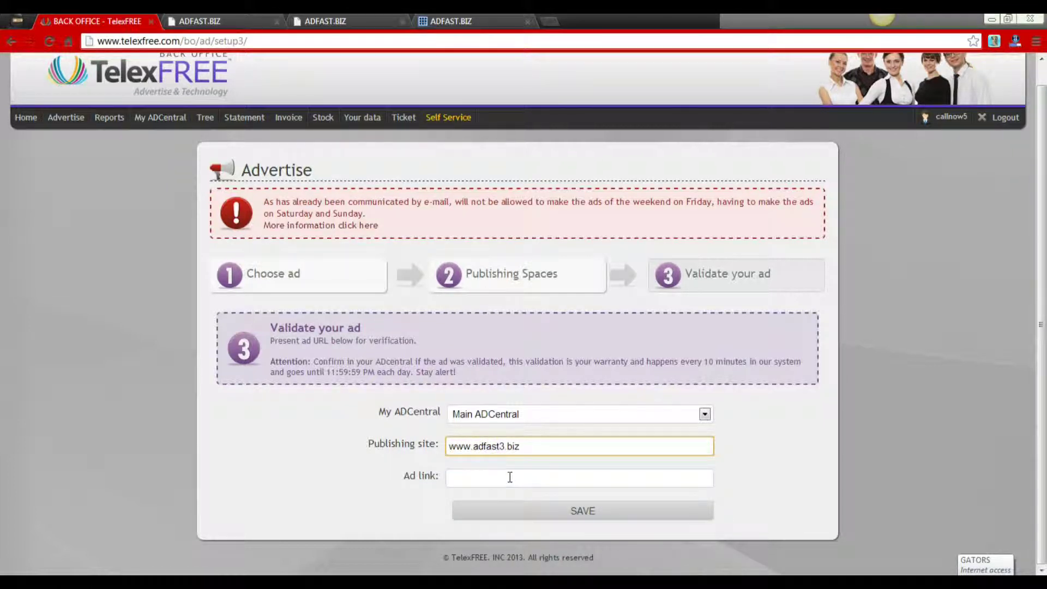
{"action": "left_click", "coordinate": [366, 27]}
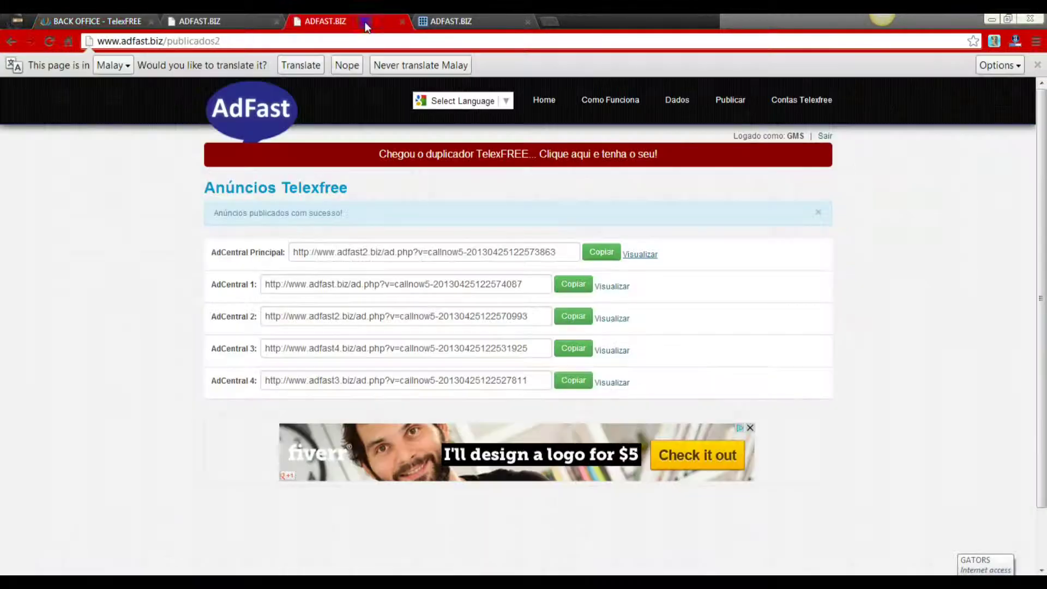
{"action": "left_click", "coordinate": [602, 253]}
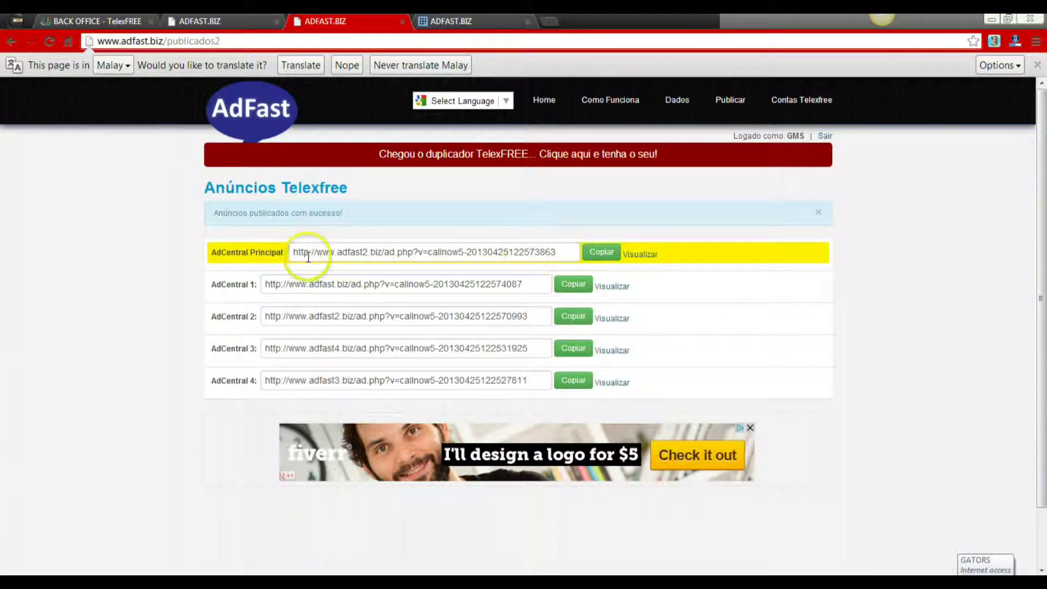
{"action": "left_click", "coordinate": [598, 254]}
{"action": "left_click", "coordinate": [186, 24]}
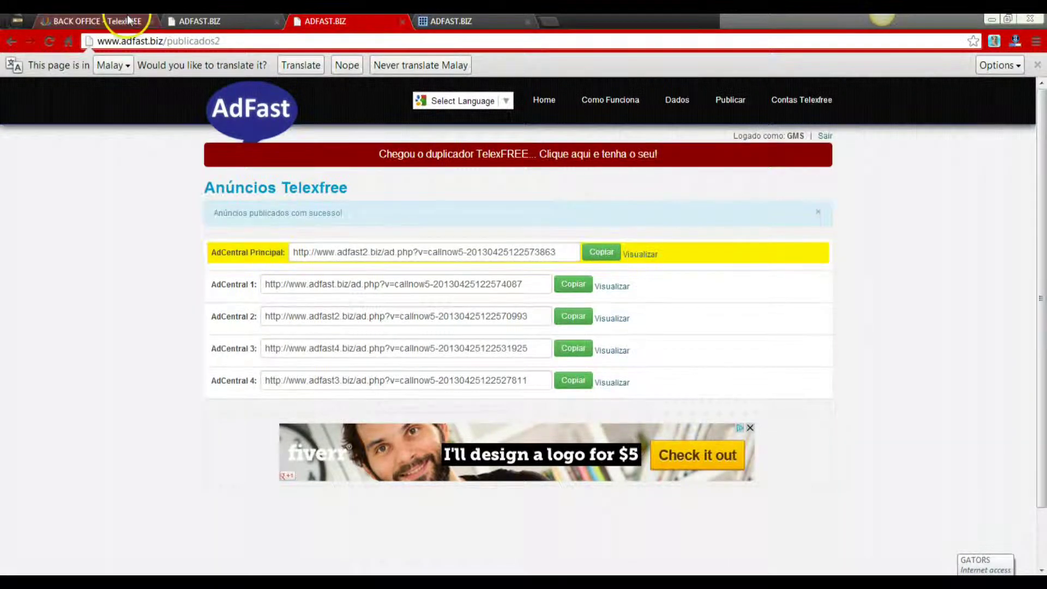
{"action": "left_click", "coordinate": [127, 21]}
- Paste the copied link into Ad link, save, and confirm 'Save successfully!'
{"action": "left_click", "coordinate": [474, 477]}
{"action": "right_click", "coordinate": [475, 478]}
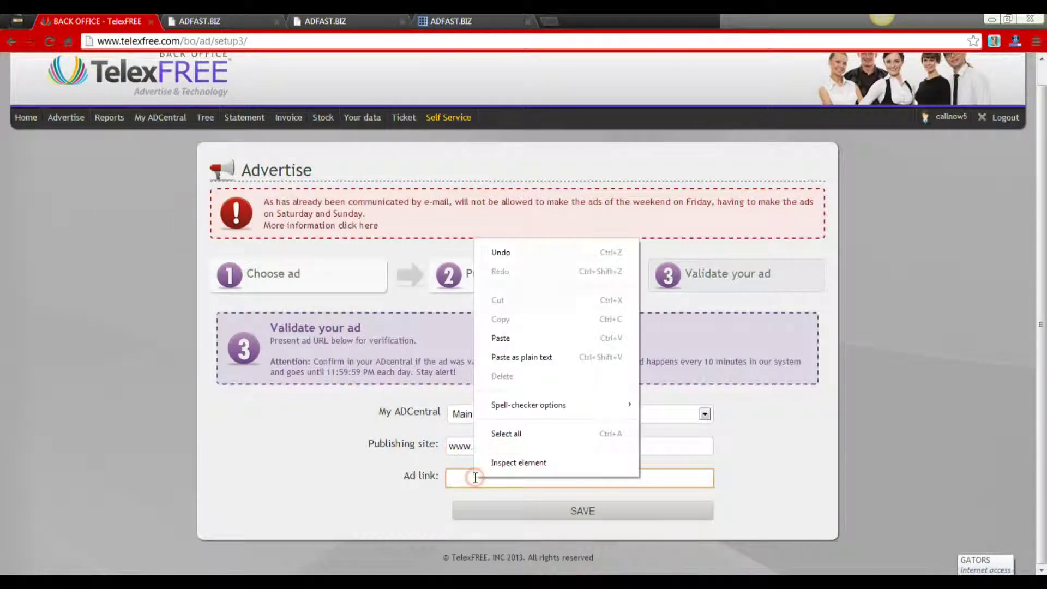
{"action": "left_click", "coordinate": [506, 339]}
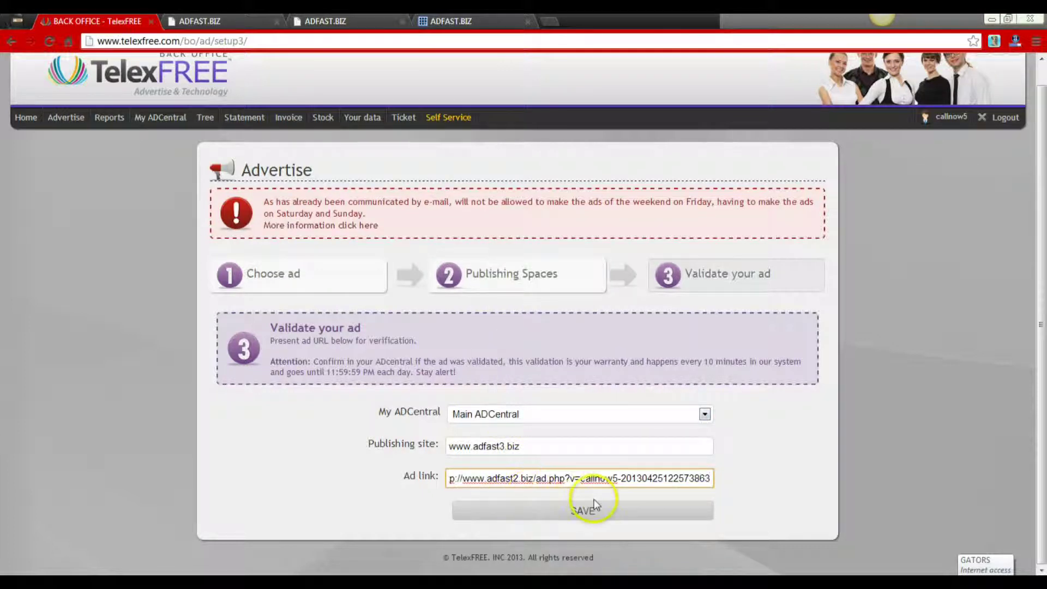
{"action": "left_click", "coordinate": [588, 512]}
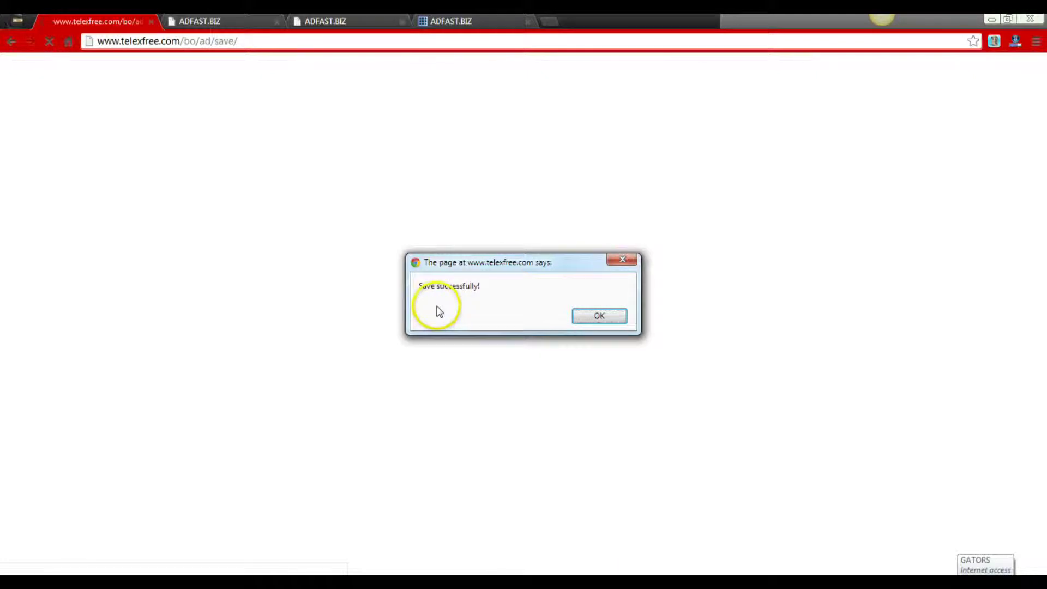
{"action": "left_click", "coordinate": [581, 318]}
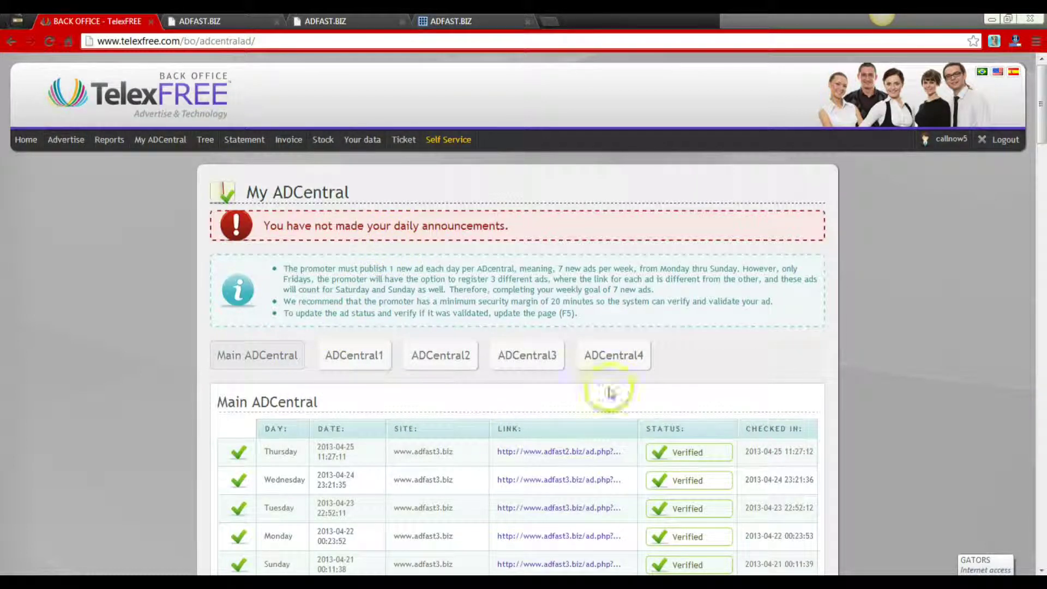
- Show the Advertise submenu from the My ADCentral page
{"action": "mouse_move", "coordinate": [68, 145]}
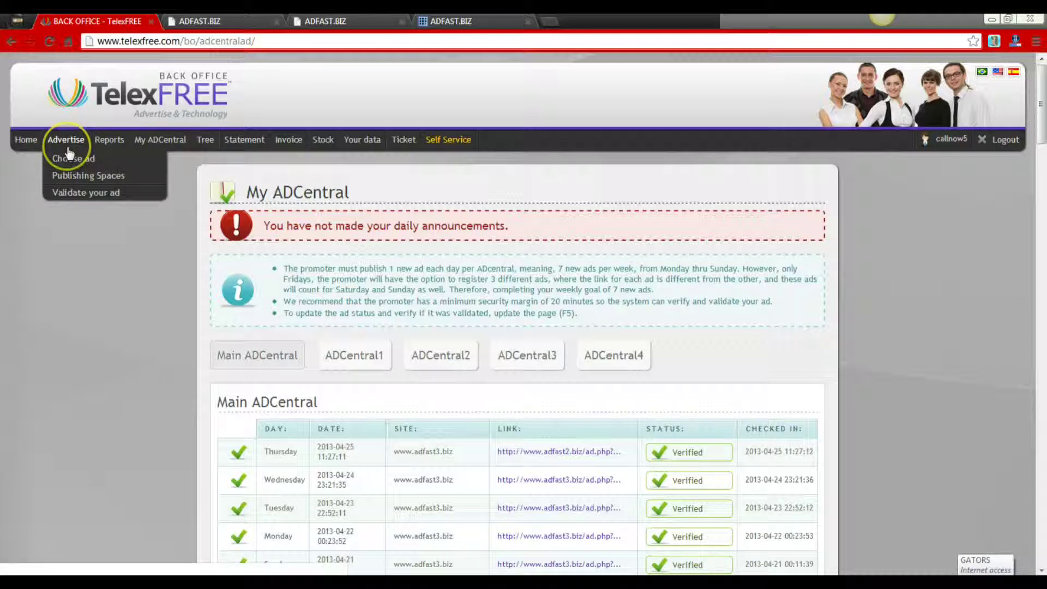
{"action": "left_click", "coordinate": [69, 193]}
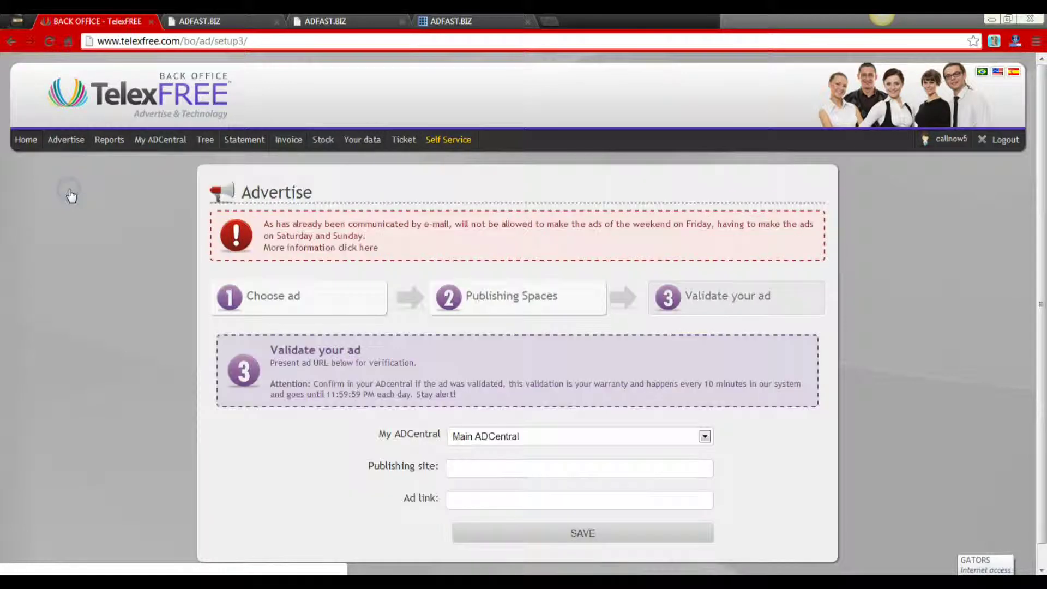
{"action": "left_click", "coordinate": [523, 437]}
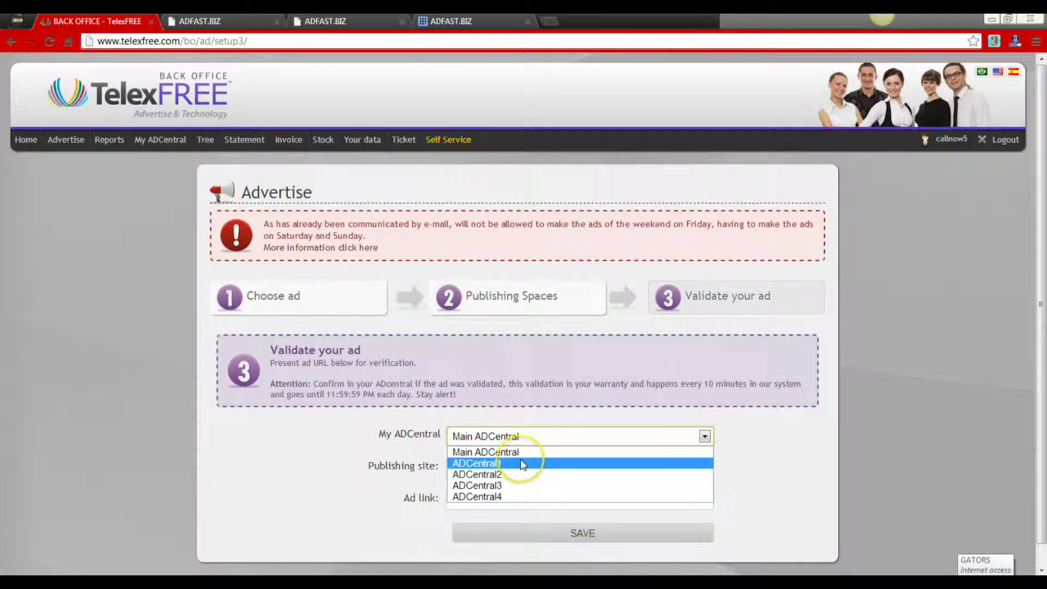
{"action": "left_click", "coordinate": [520, 462]}
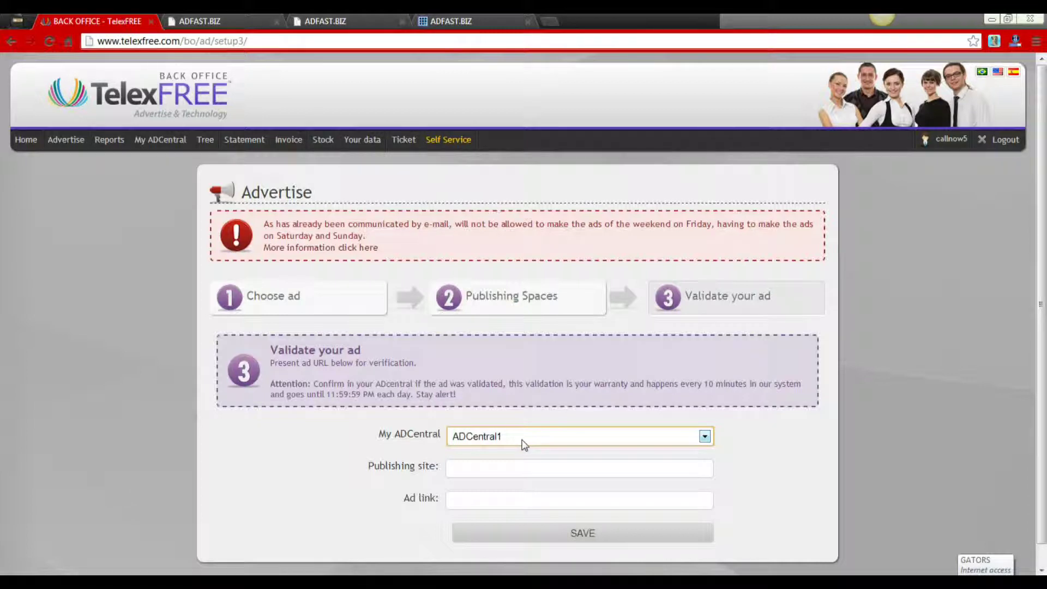
{"action": "left_click", "coordinate": [502, 470]}
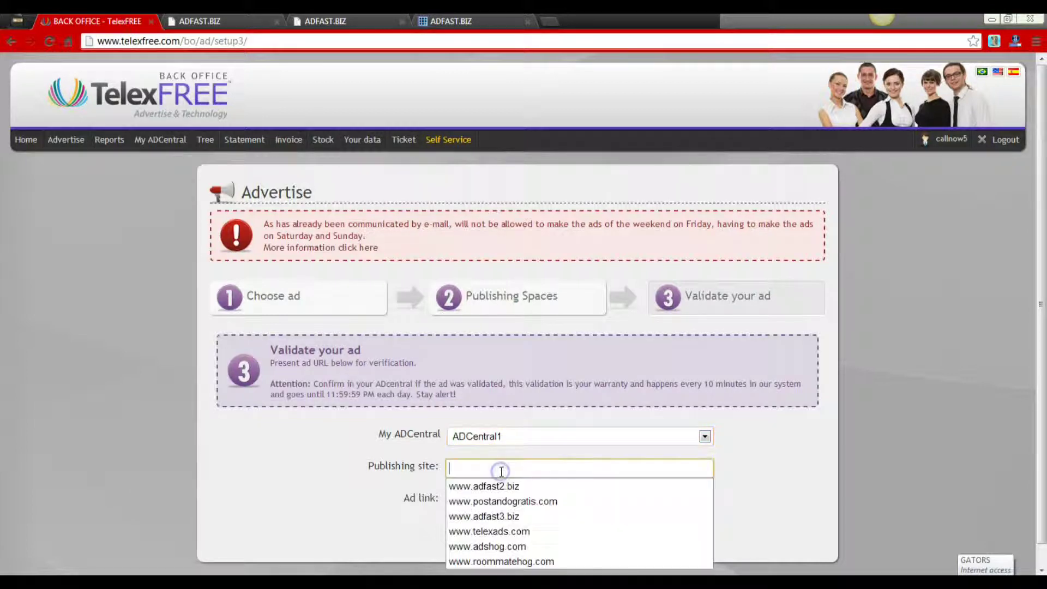
{"action": "left_click", "coordinate": [504, 516]}
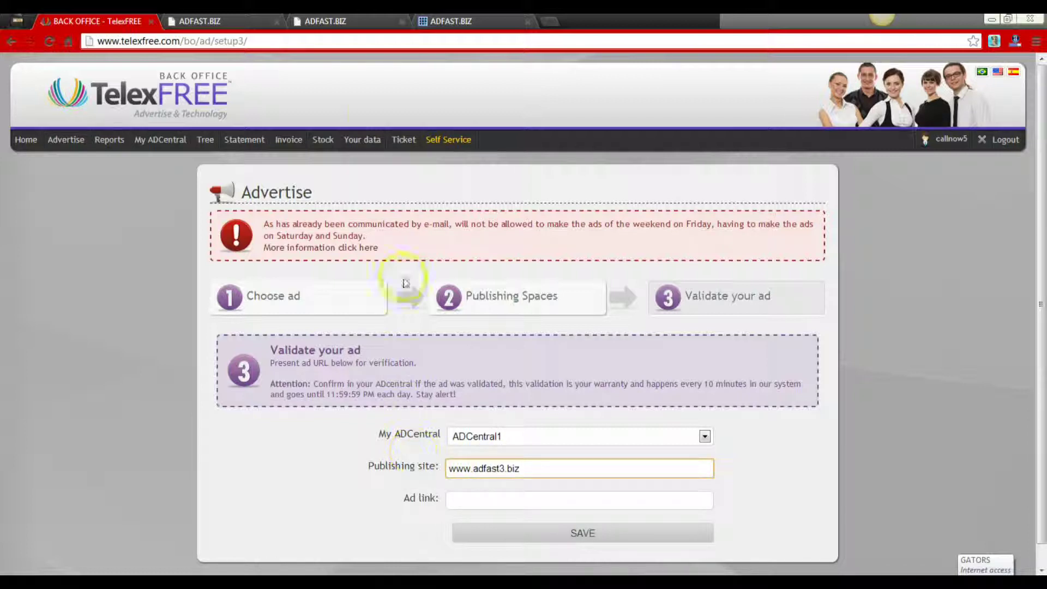
- Copy the AdCentral 1 ad link from the AdFast published links
{"action": "left_click", "coordinate": [362, 19]}
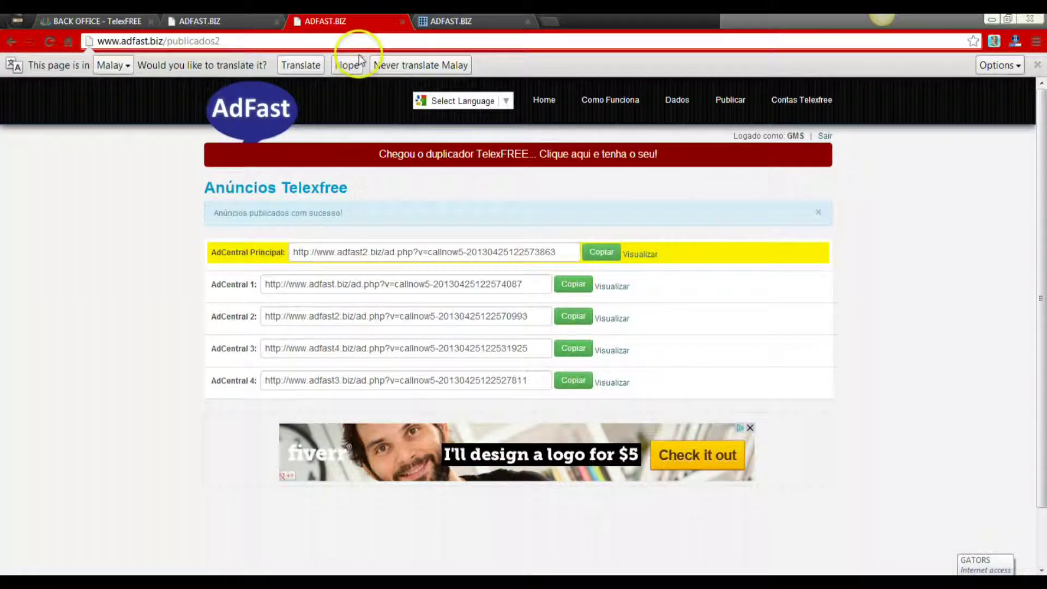
{"action": "left_click", "coordinate": [572, 288]}
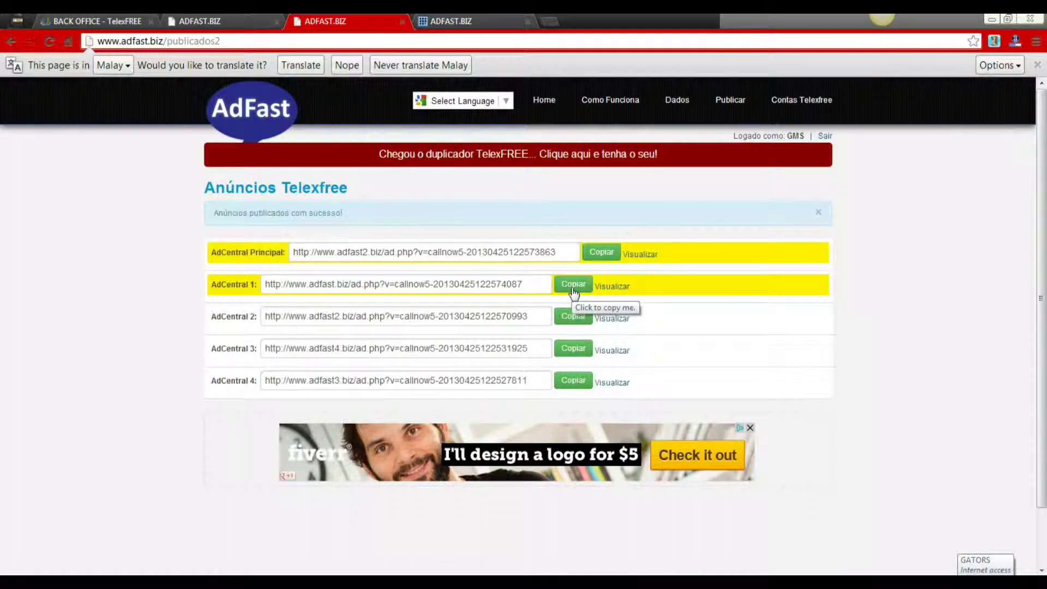
{"action": "left_click", "coordinate": [574, 287]}
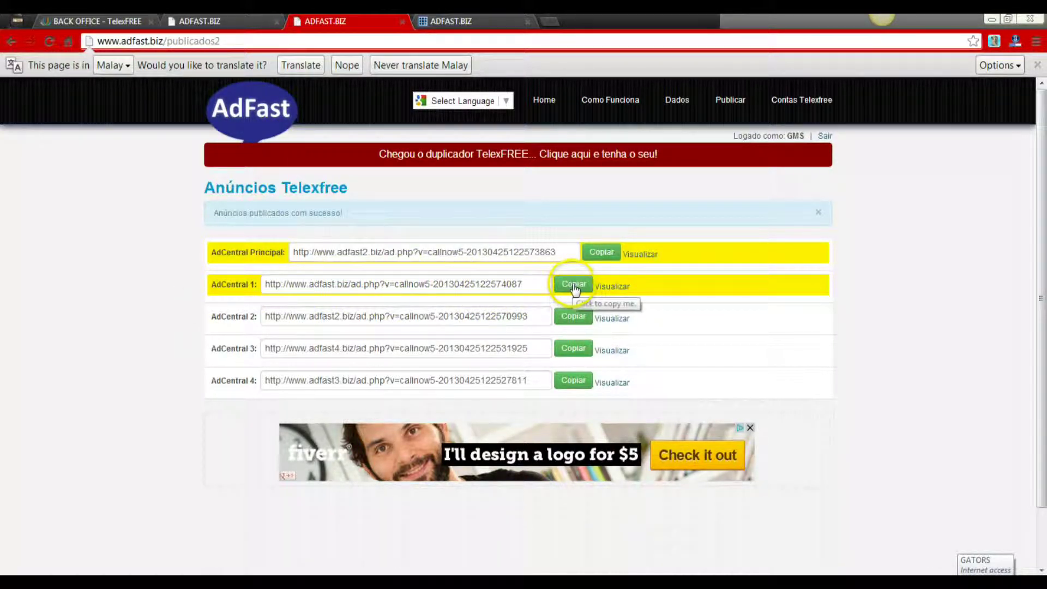
{"action": "left_click", "coordinate": [98, 22]}
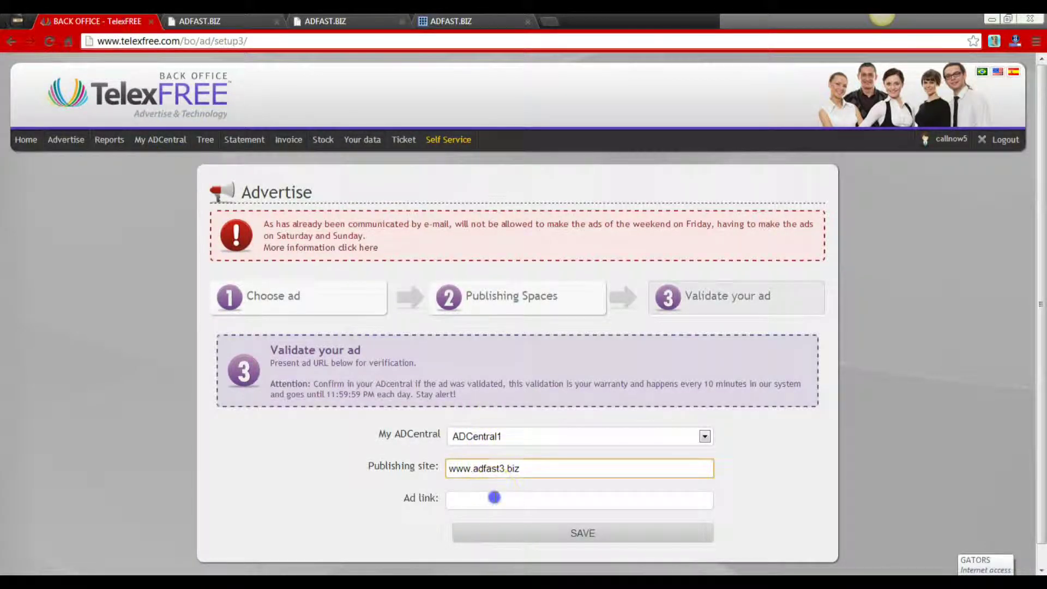
- Paste the AdCentral 1 link as the ad link, save, and confirm
{"action": "right_click", "coordinate": [494, 499]}
{"action": "left_click", "coordinate": [522, 359]}
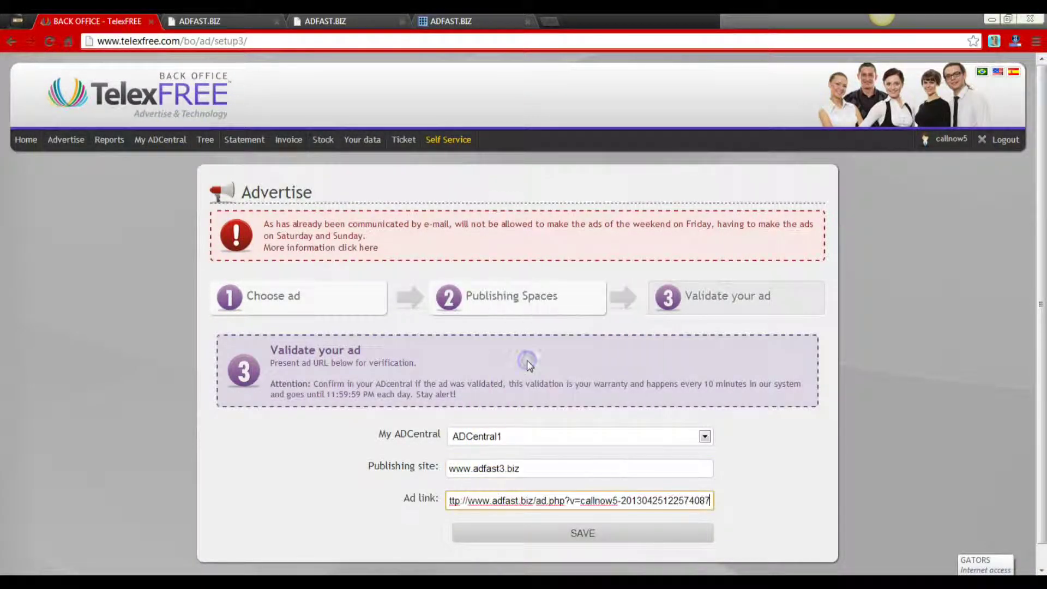
{"action": "left_click", "coordinate": [576, 540]}
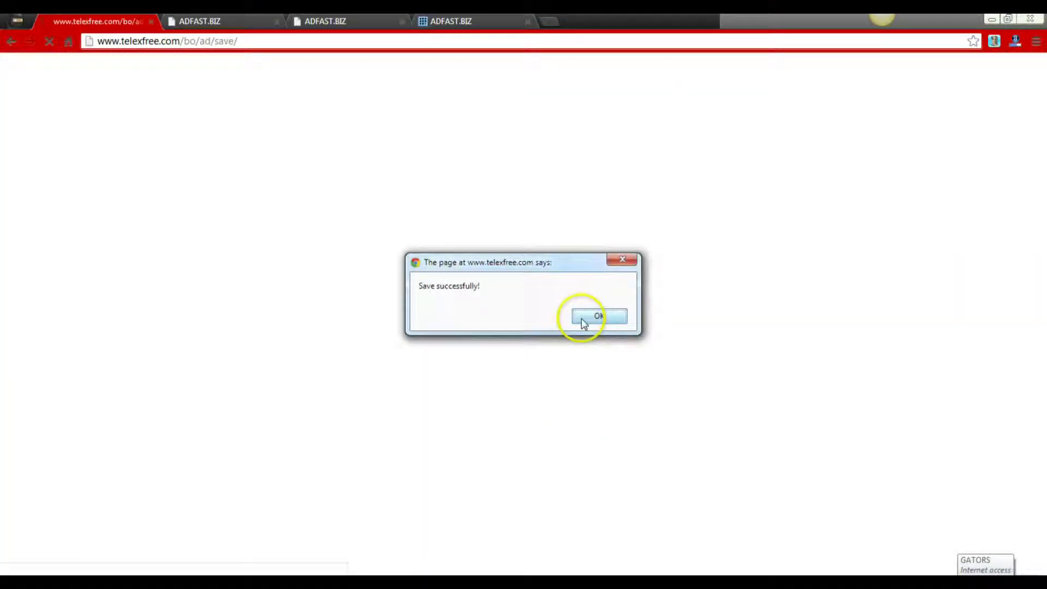
{"action": "left_click", "coordinate": [581, 321]}
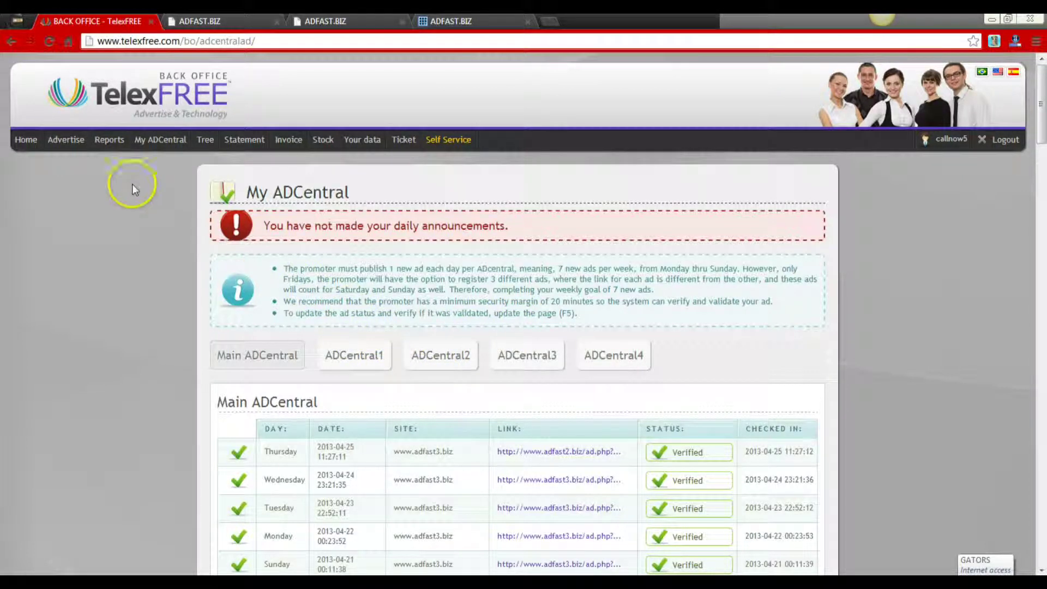
{"action": "left_click", "coordinate": [76, 192]}
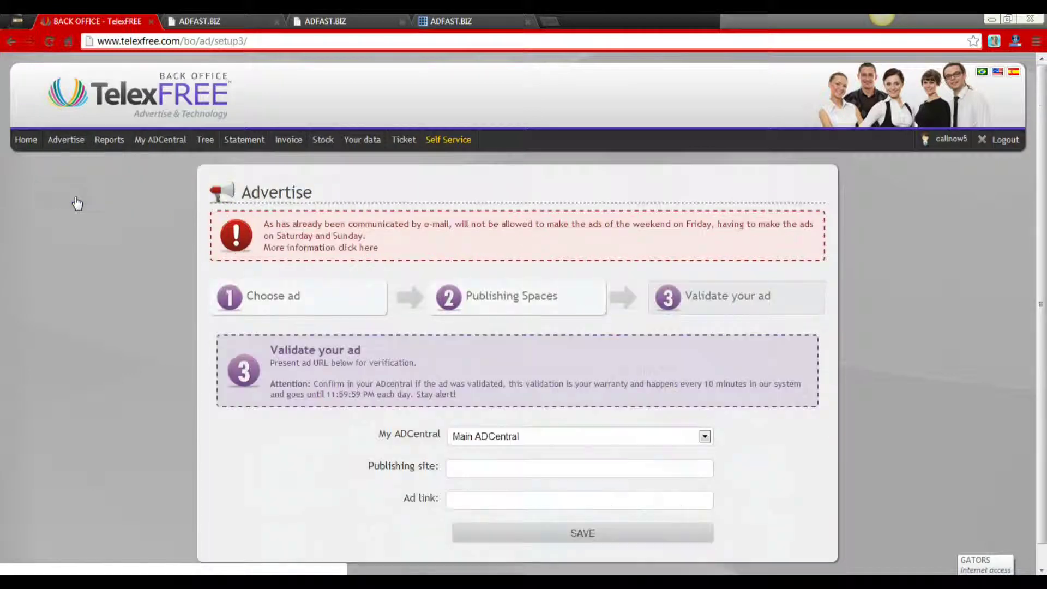
{"action": "left_click", "coordinate": [545, 436]}
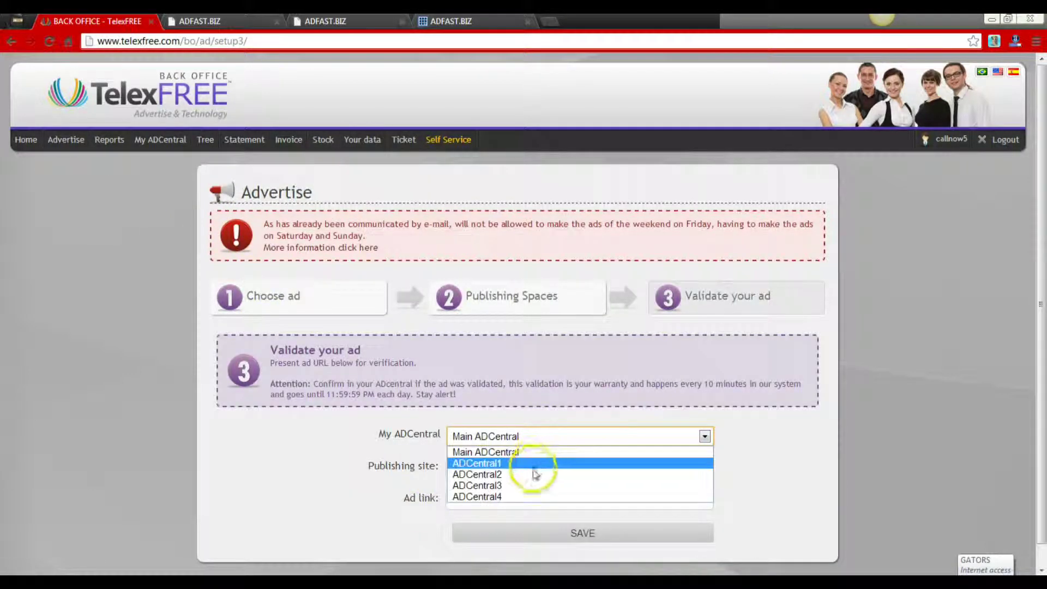
{"action": "left_click", "coordinate": [499, 476]}
{"action": "left_click", "coordinate": [495, 473]}
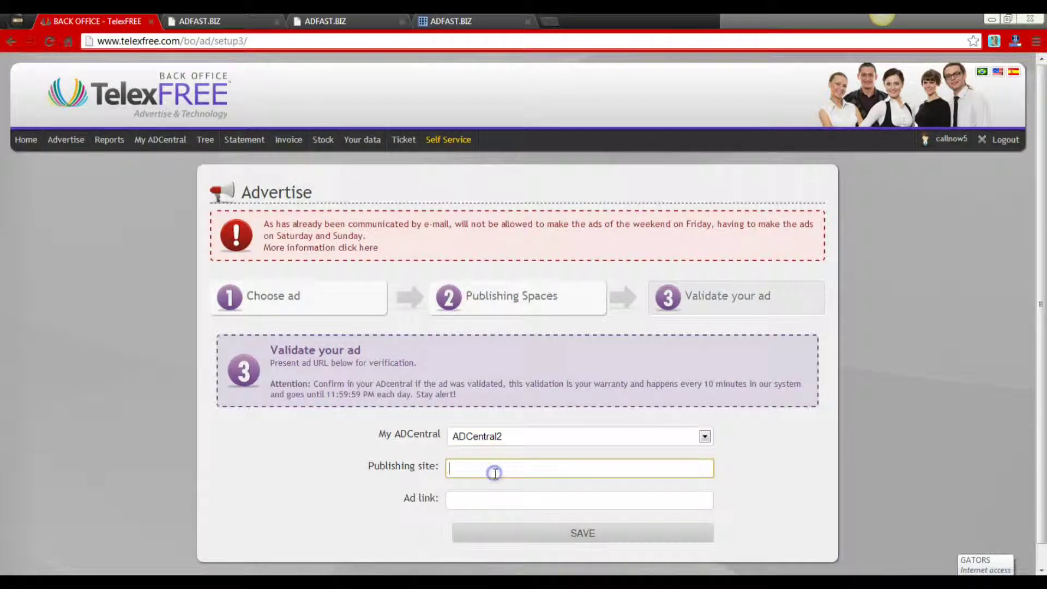
{"action": "type", "text": "w"}
{"action": "left_click", "coordinate": [498, 518]}
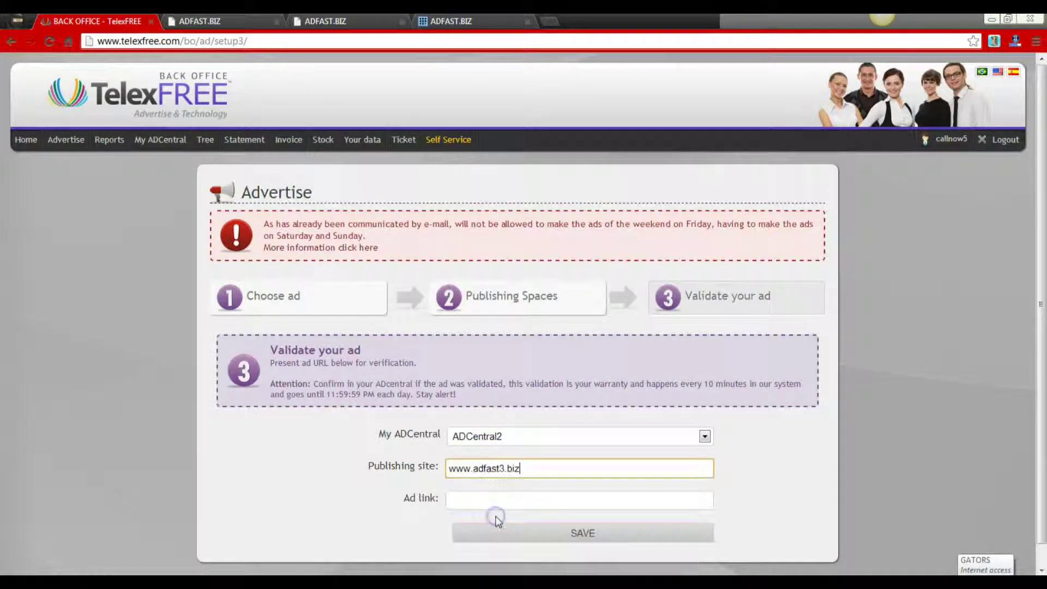
- Paste the copied ad link, save, and dismiss the already-registered warning
{"action": "left_click", "coordinate": [500, 495]}
{"action": "right_click", "coordinate": [500, 494]}
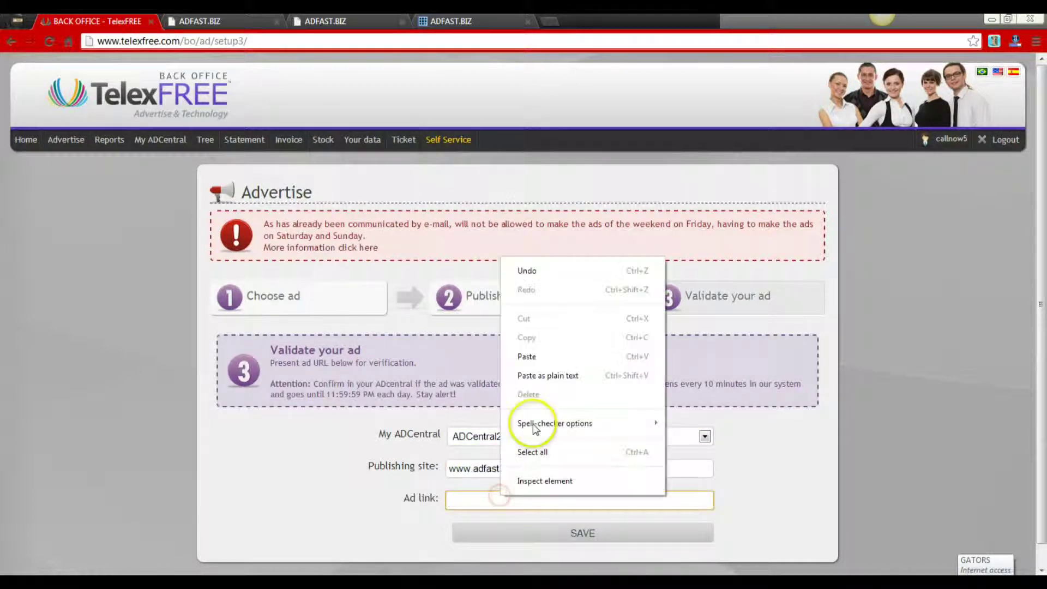
{"action": "left_click", "coordinate": [537, 361]}
{"action": "left_click", "coordinate": [546, 536]}
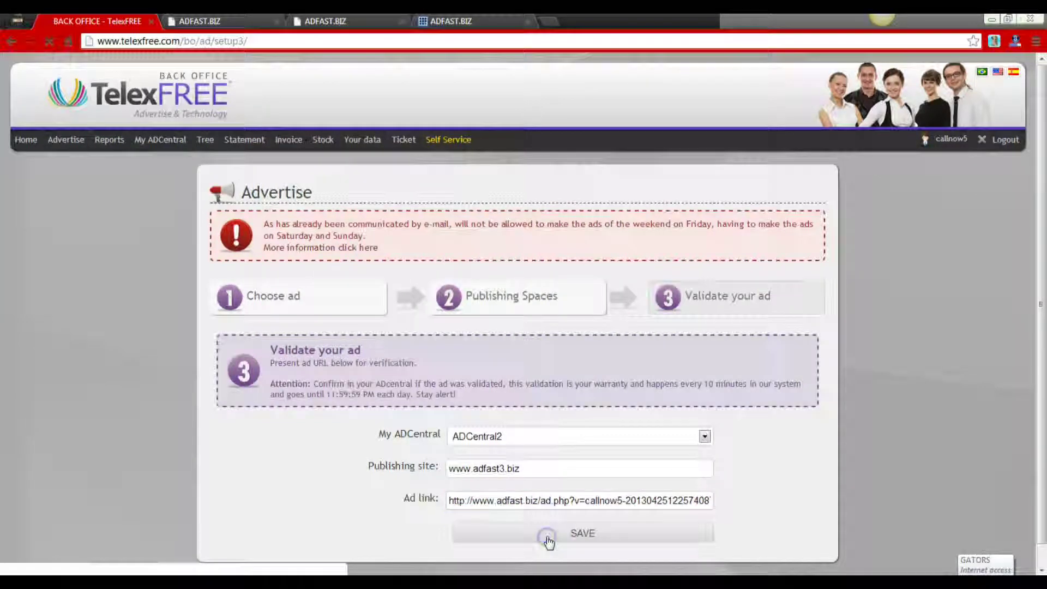
{"action": "left_click", "coordinate": [592, 318]}
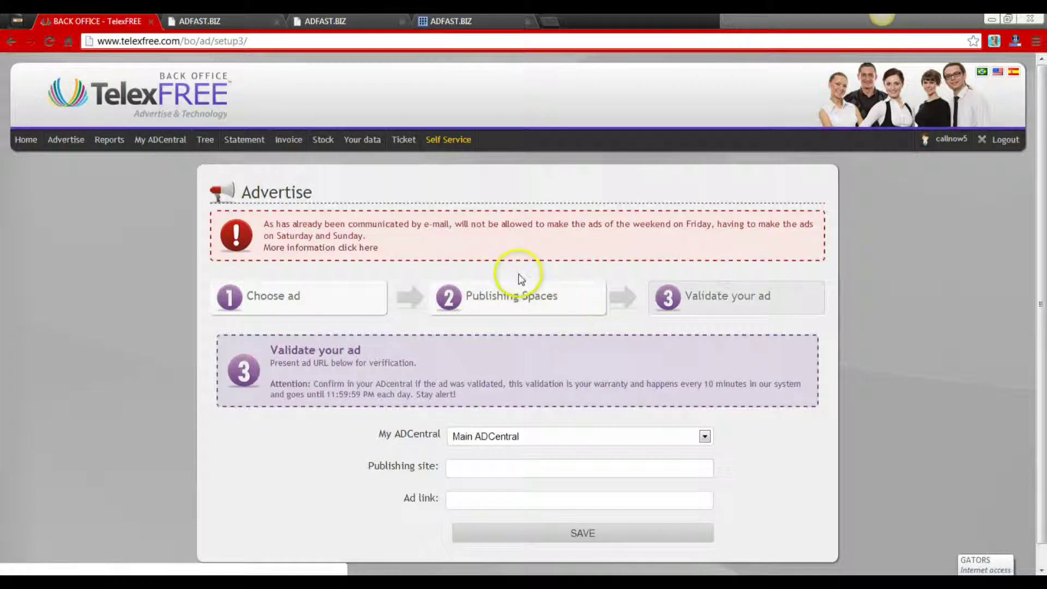
{"action": "mouse_move", "coordinate": [70, 143]}
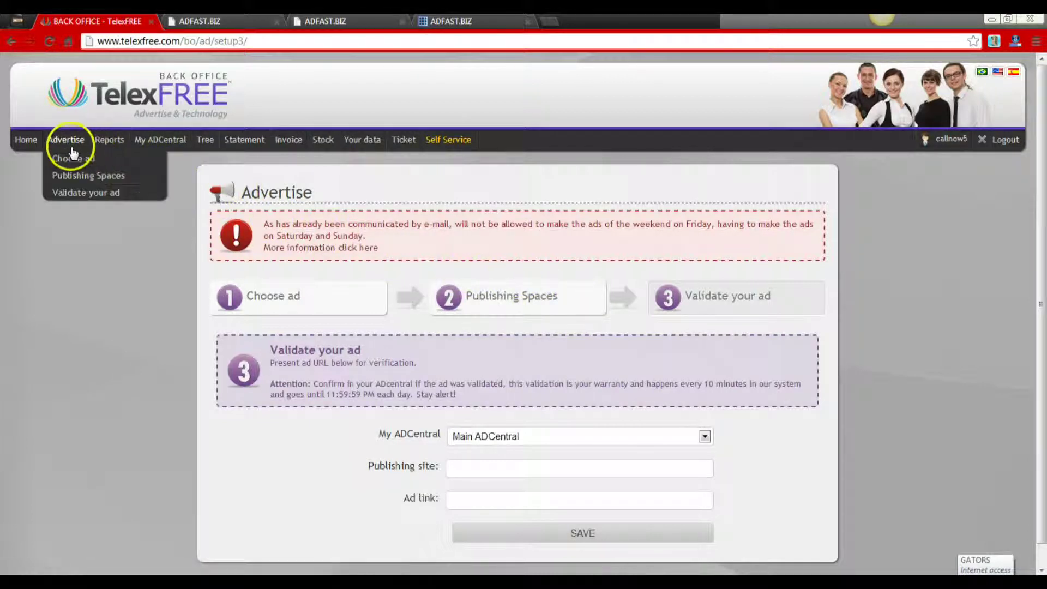
- Select ADCentral3 on the reloaded form and paste the AdCentral 3 link from AdFast into Ad link
{"action": "left_click", "coordinate": [74, 194]}
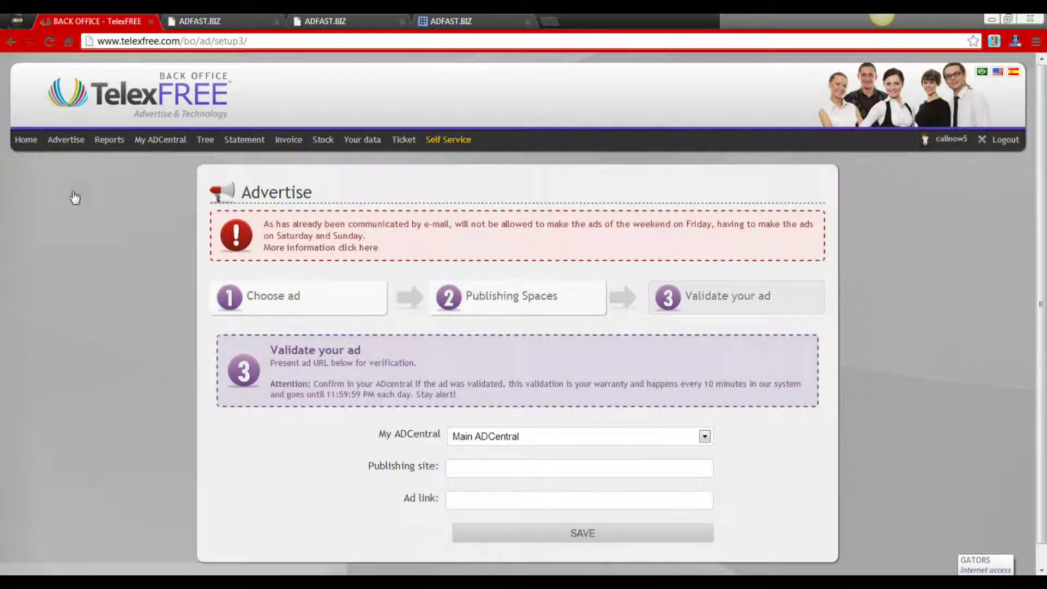
{"action": "left_click", "coordinate": [510, 436]}
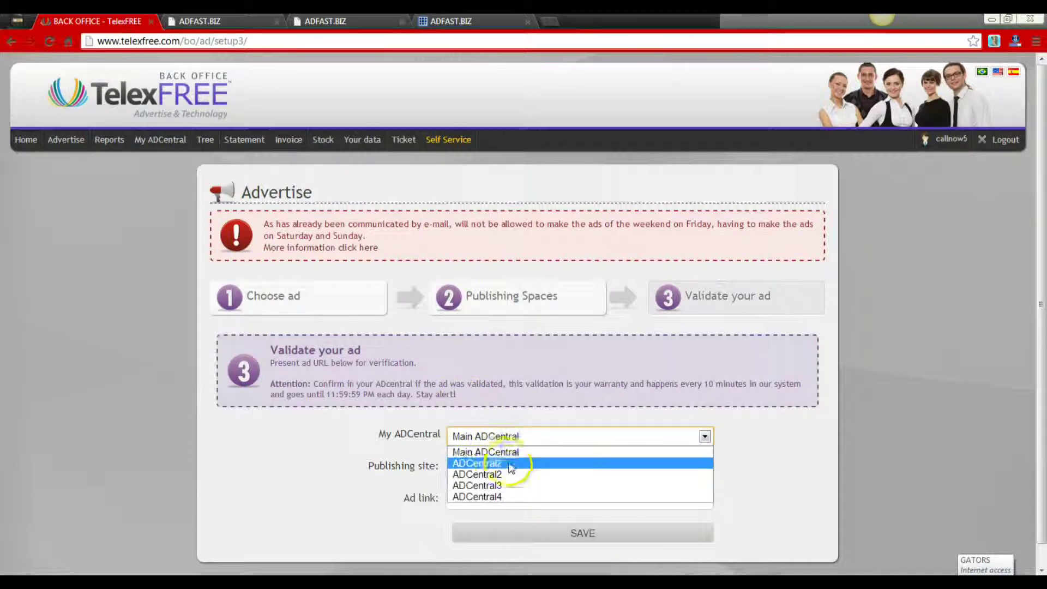
{"action": "left_click", "coordinate": [507, 485]}
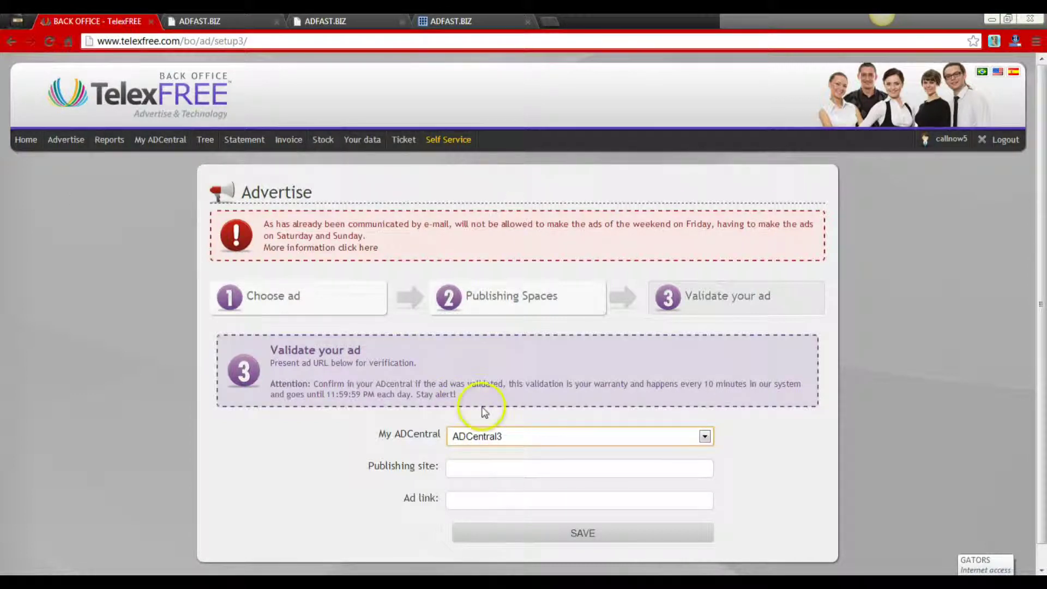
{"action": "left_click", "coordinate": [360, 21]}
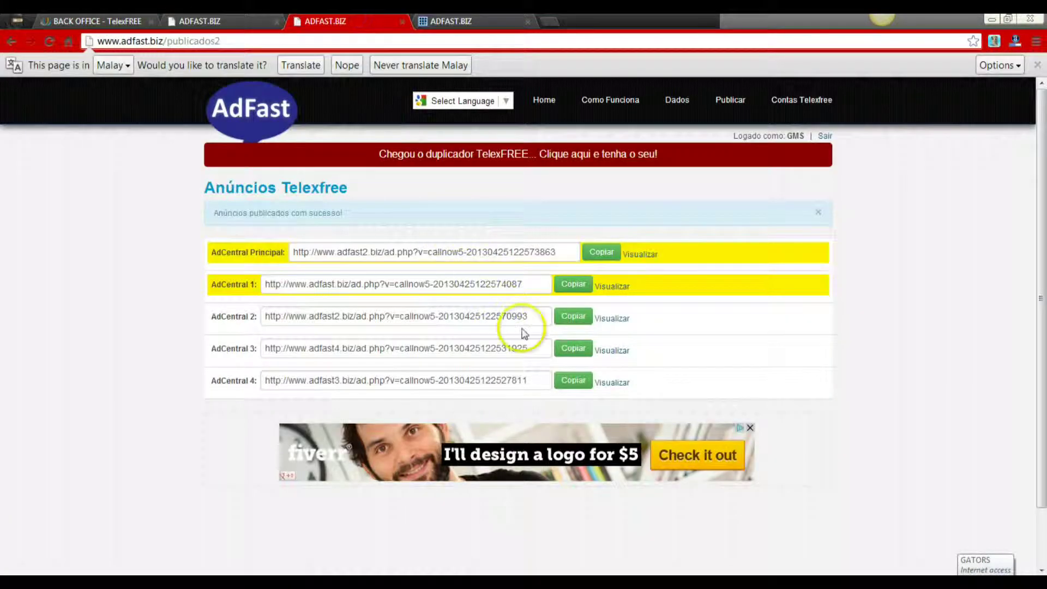
{"action": "left_click", "coordinate": [573, 349]}
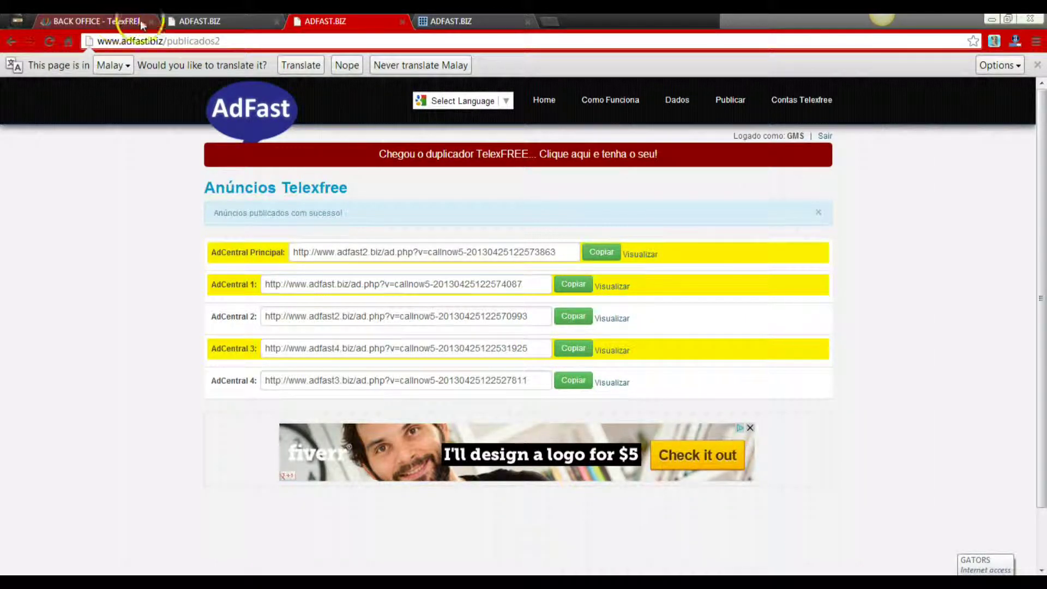
{"action": "left_click", "coordinate": [118, 22]}
{"action": "left_click", "coordinate": [474, 499]}
{"action": "right_click", "coordinate": [474, 499]}
{"action": "left_click", "coordinate": [505, 358]}
{"action": "left_click", "coordinate": [483, 467]}
{"action": "type", "text": "w"}
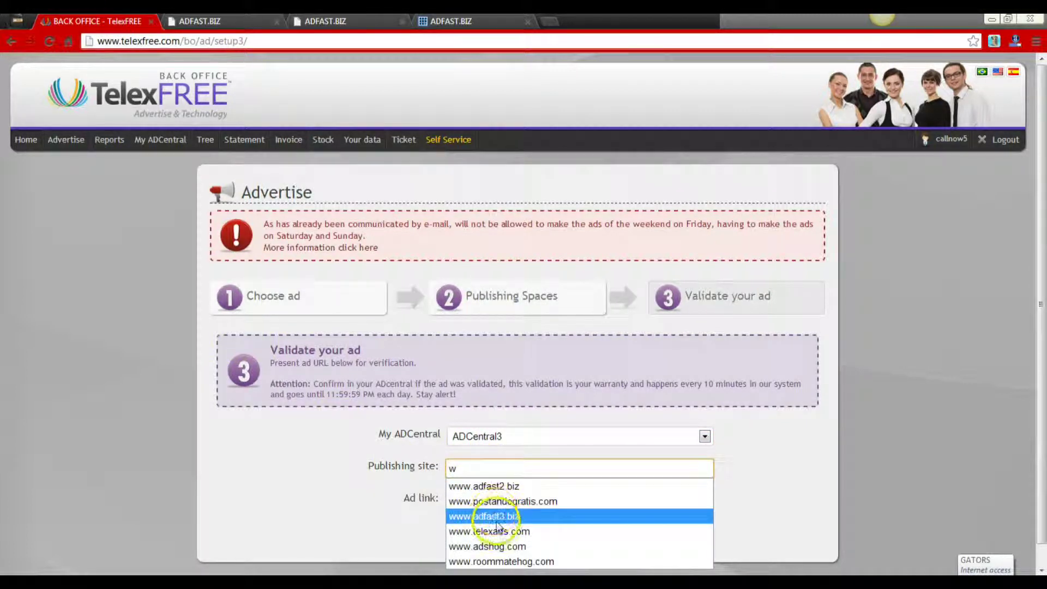
{"action": "left_click", "coordinate": [496, 514]}
{"action": "left_click", "coordinate": [504, 533]}
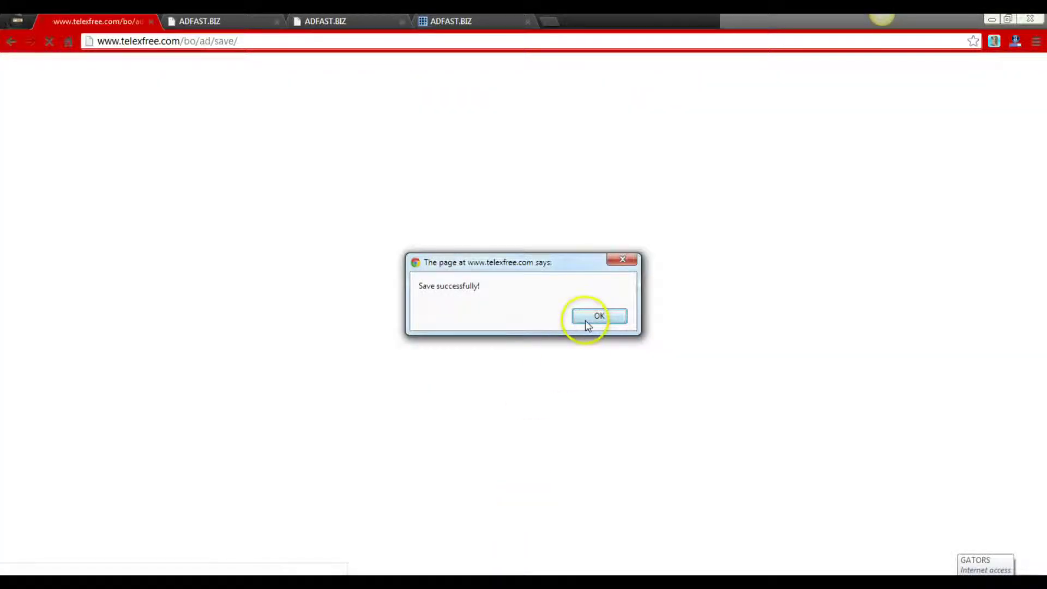
{"action": "left_click", "coordinate": [585, 321]}
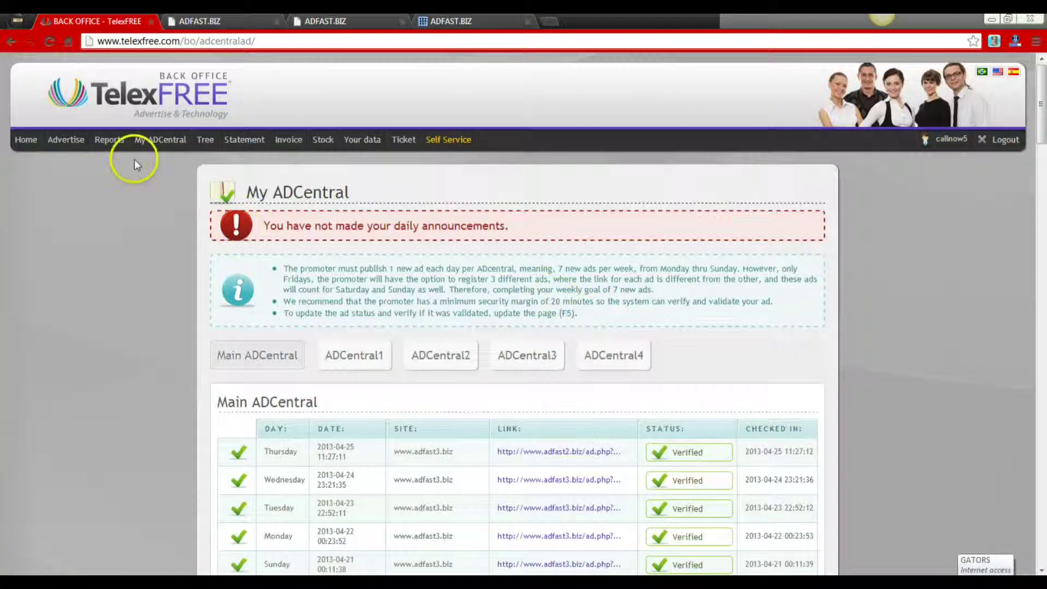
- Open Validate your ad, choose ADCentral4, and paste the AdCentral 4 link from AdFast into Ad link
{"action": "mouse_move", "coordinate": [65, 140]}
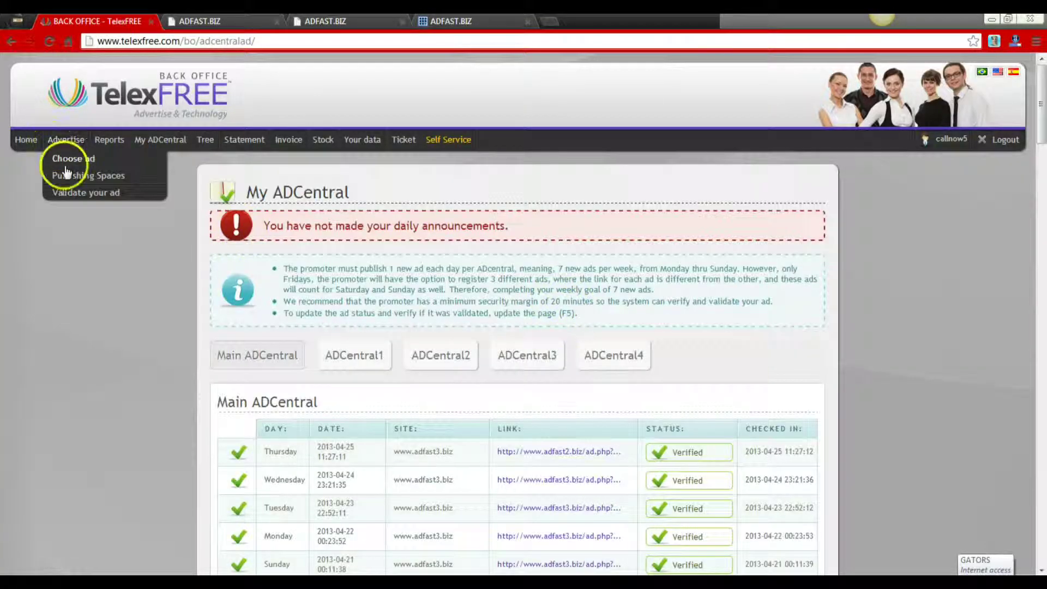
{"action": "left_click", "coordinate": [69, 193]}
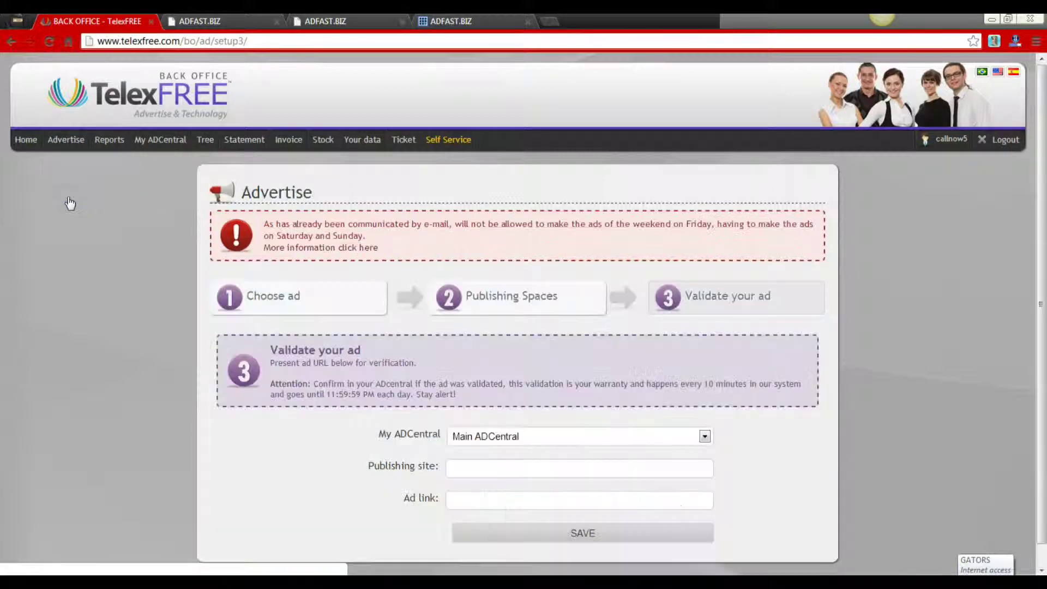
{"action": "left_click", "coordinate": [594, 436]}
{"action": "left_click", "coordinate": [526, 495]}
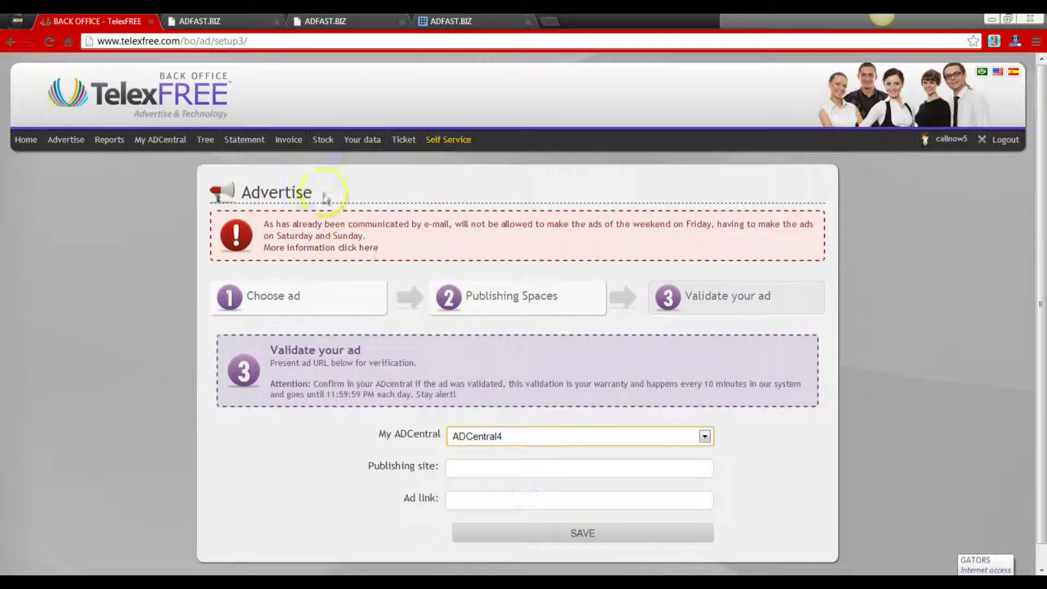
{"action": "left_click", "coordinate": [338, 22]}
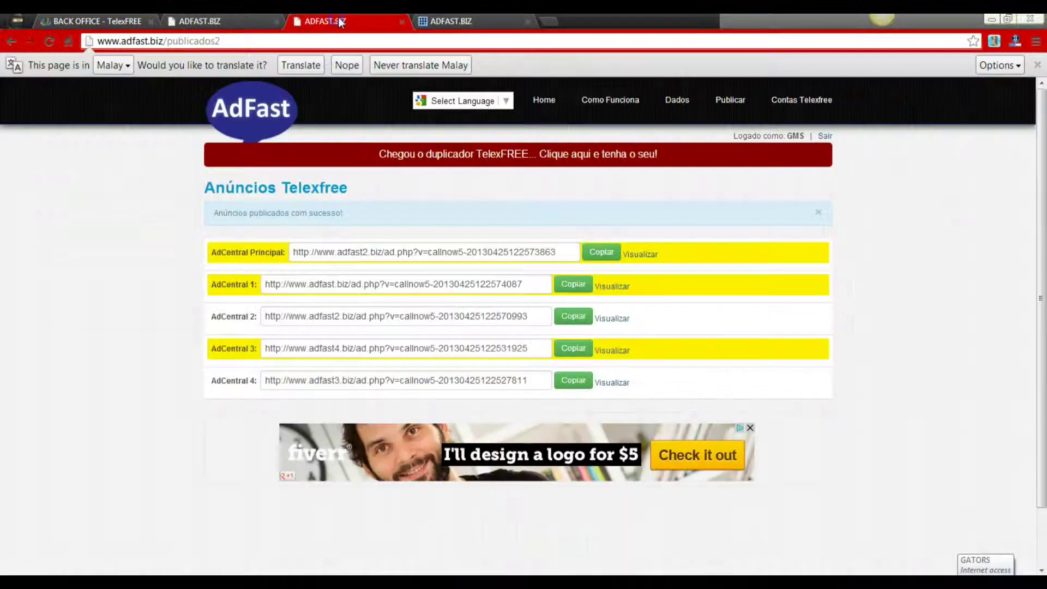
{"action": "left_click", "coordinate": [562, 382]}
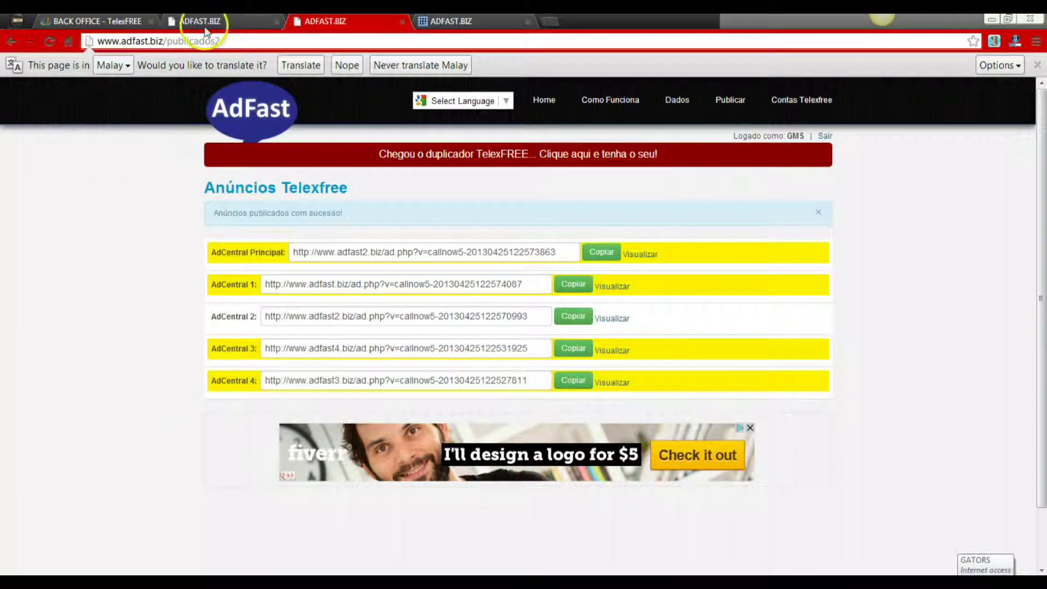
{"action": "left_click", "coordinate": [113, 21]}
{"action": "left_click", "coordinate": [509, 501]}
{"action": "right_click", "coordinate": [509, 501]}
{"action": "left_click", "coordinate": [528, 386]}
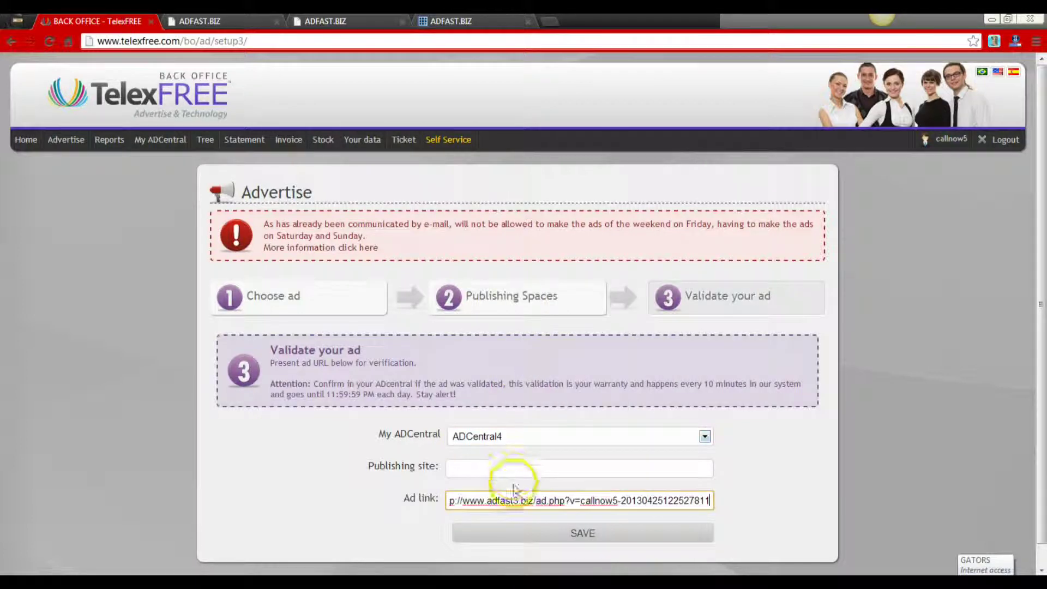
{"action": "left_click", "coordinate": [513, 468]}
{"action": "type", "text": "w"}
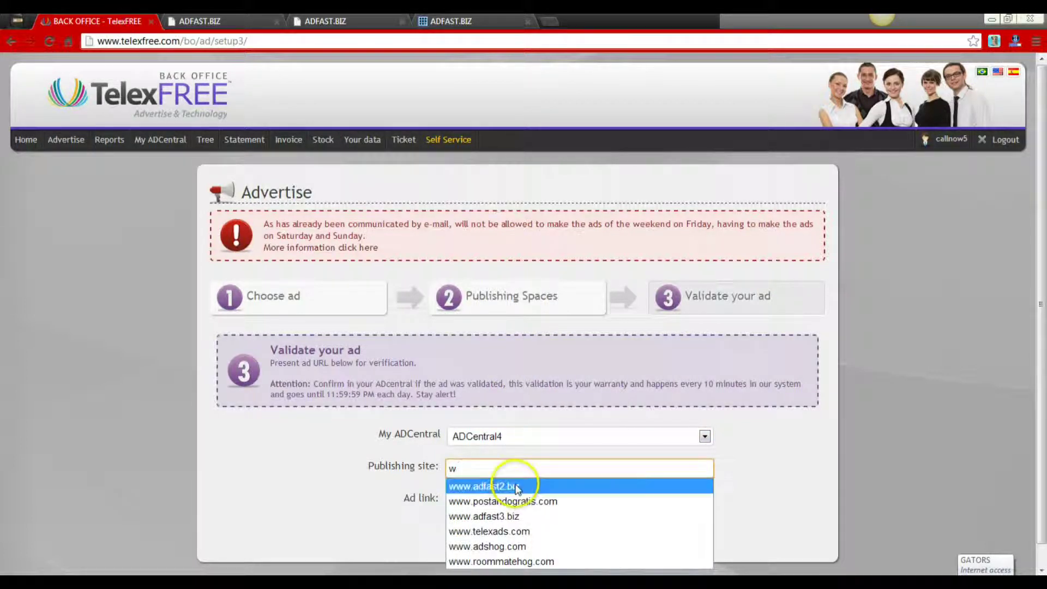
{"action": "left_click", "coordinate": [512, 516]}
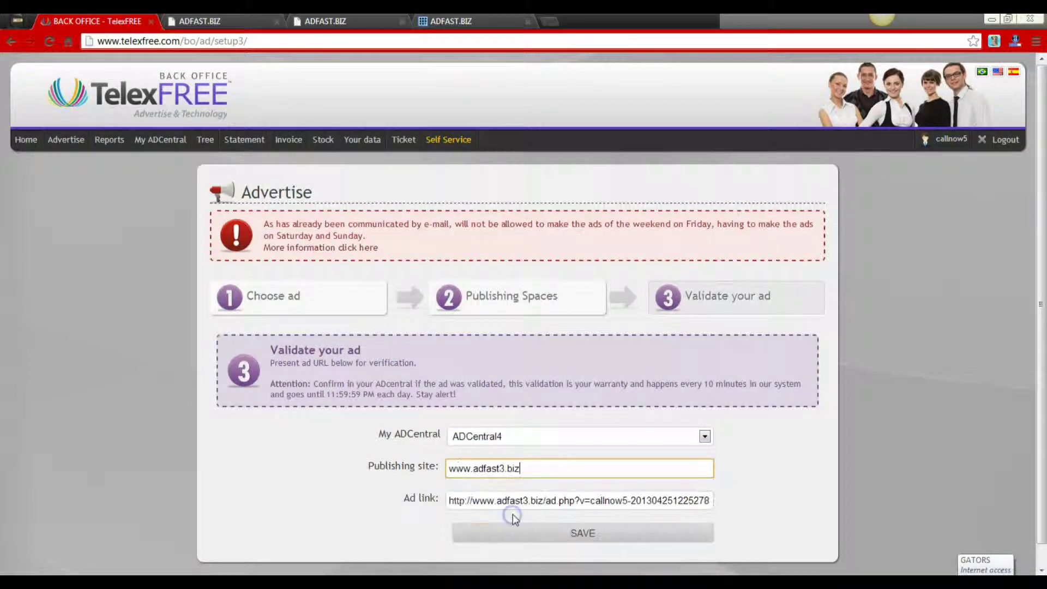
{"action": "left_click", "coordinate": [551, 537]}
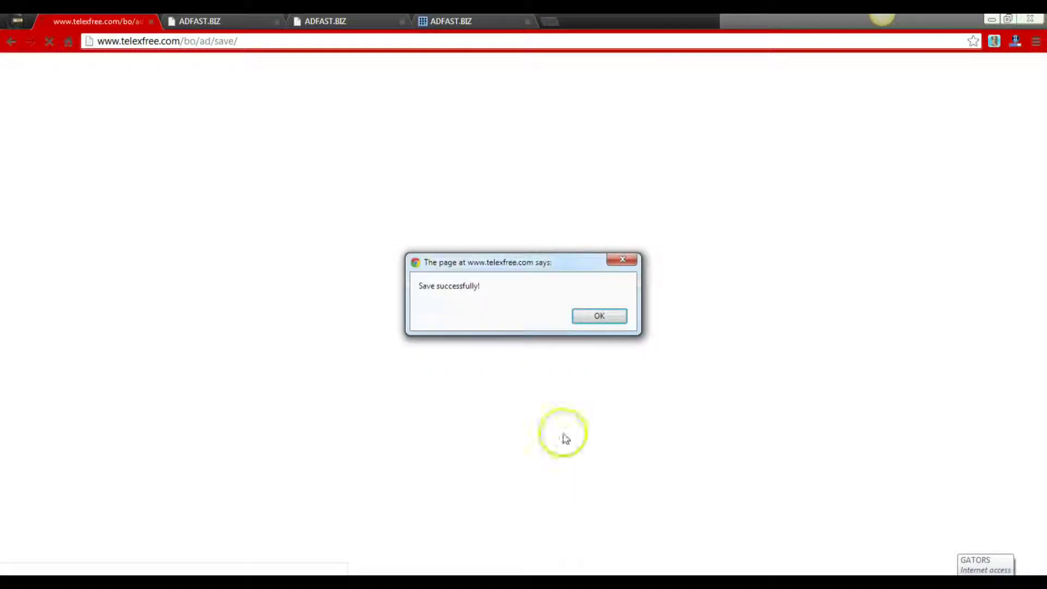
{"action": "left_click", "coordinate": [578, 318]}
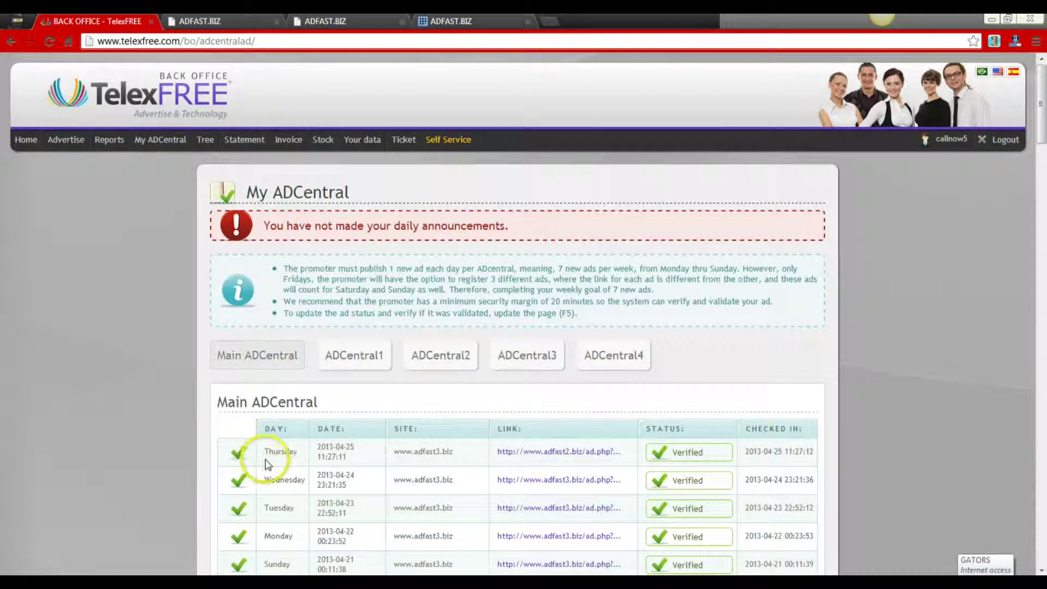
- View the AD Central 1 and AD Central 2 ad histories, listing Verified ads through 2013-04-24
{"action": "double_click", "coordinate": [361, 362]}
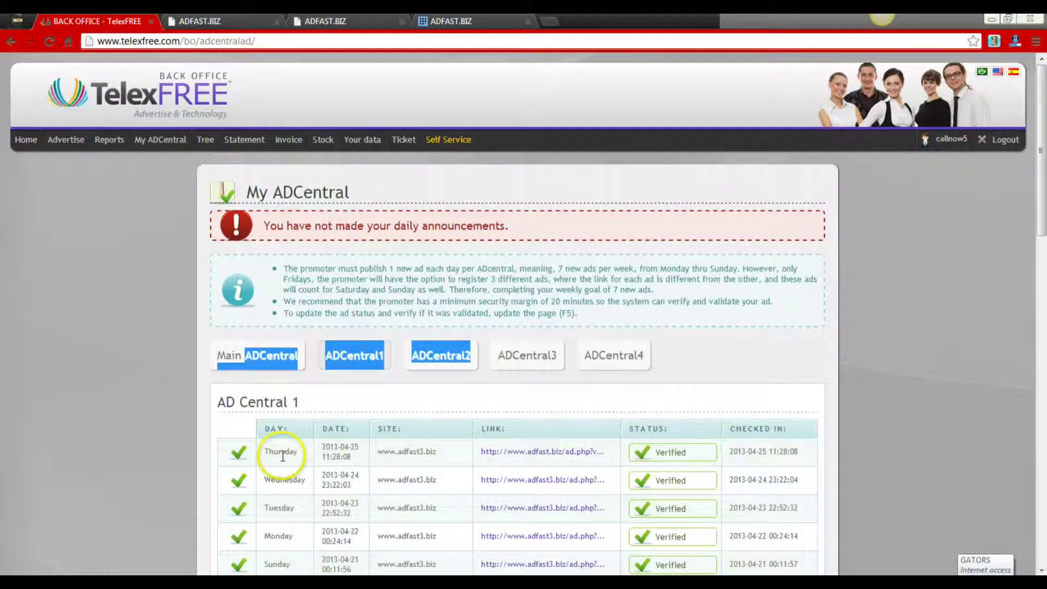
{"action": "left_click", "coordinate": [434, 361]}
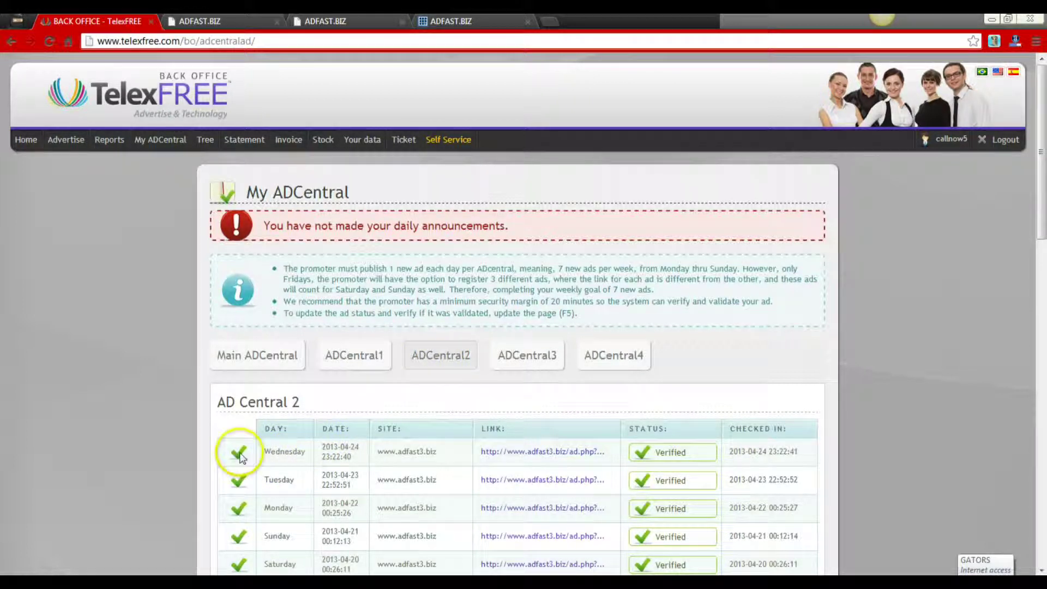
{"action": "mouse_move", "coordinate": [64, 140]}
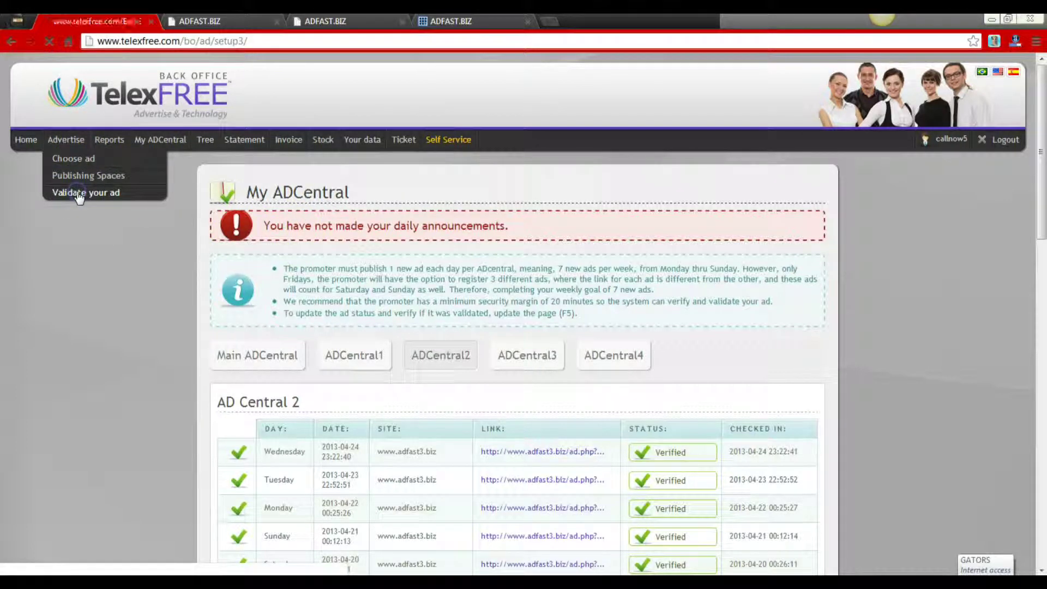
- Choose ADCentral2 and paste the AdCentral 2 link from AdFast into Ad link
{"action": "left_click", "coordinate": [509, 435]}
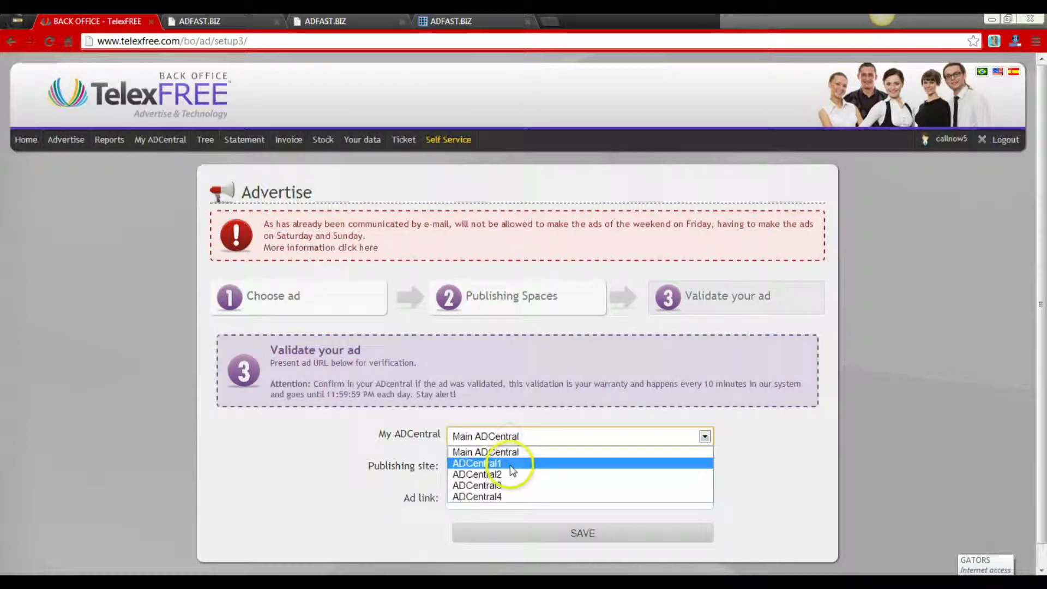
{"action": "left_click", "coordinate": [505, 475]}
{"action": "left_click", "coordinate": [341, 22]}
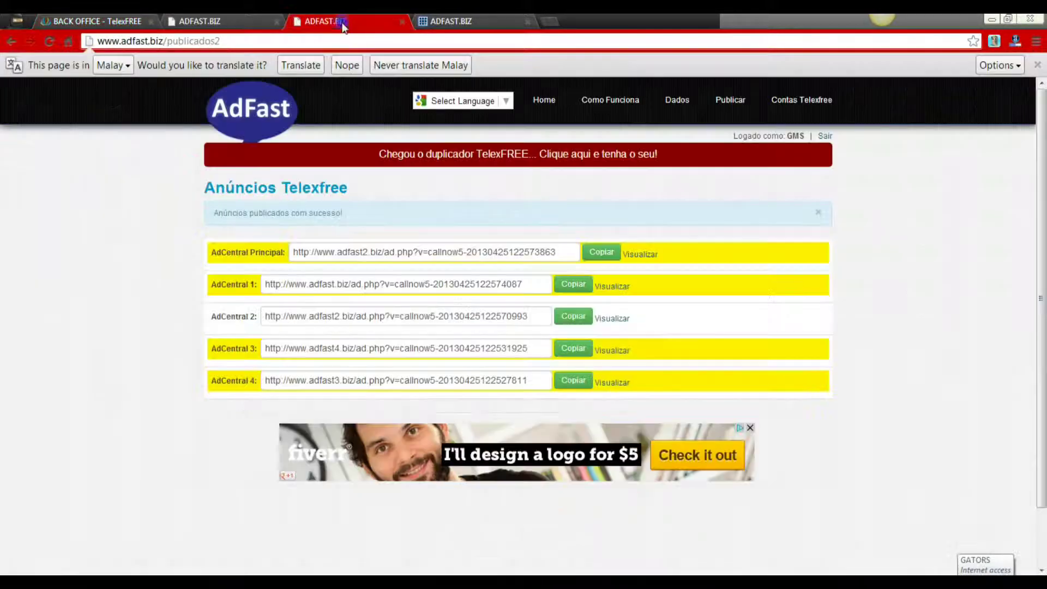
{"action": "left_click", "coordinate": [574, 318]}
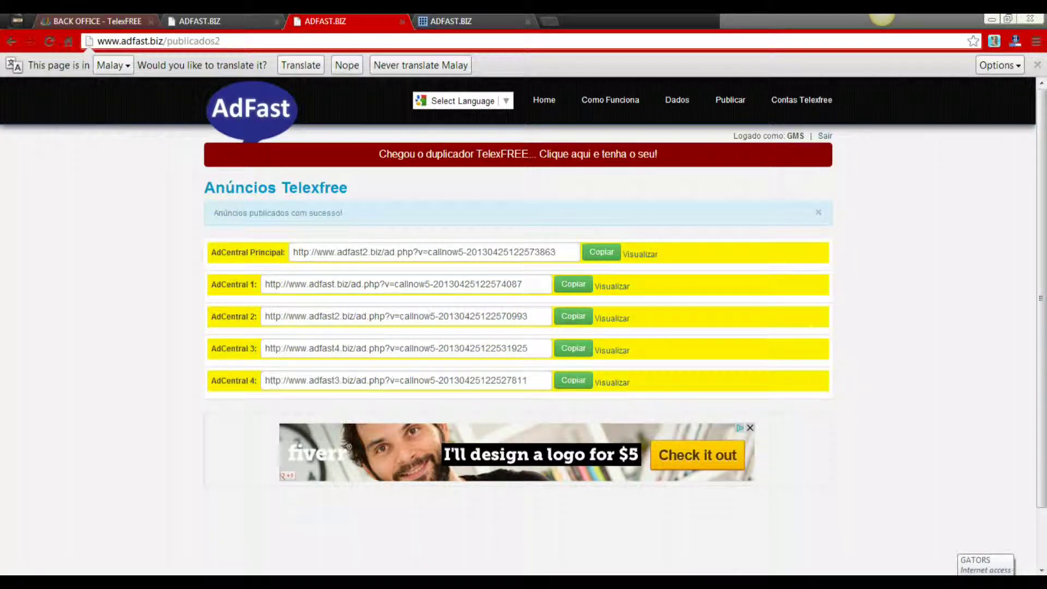
{"action": "left_click", "coordinate": [111, 23]}
{"action": "left_click", "coordinate": [522, 506]}
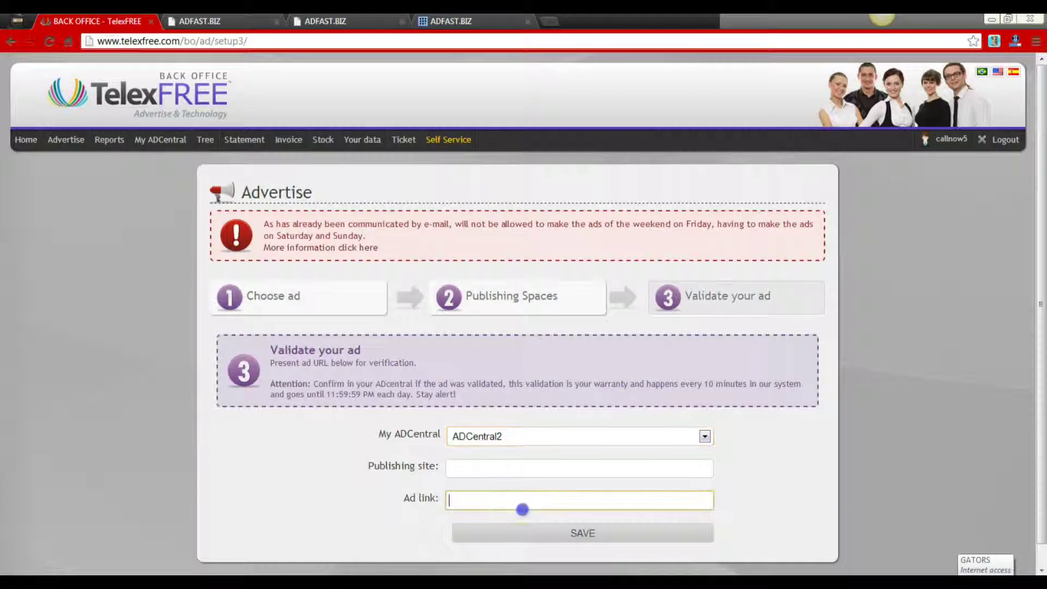
{"action": "right_click", "coordinate": [522, 507]}
{"action": "left_click", "coordinate": [548, 366]}
{"action": "left_click", "coordinate": [498, 470]}
{"action": "type", "text": "w"}
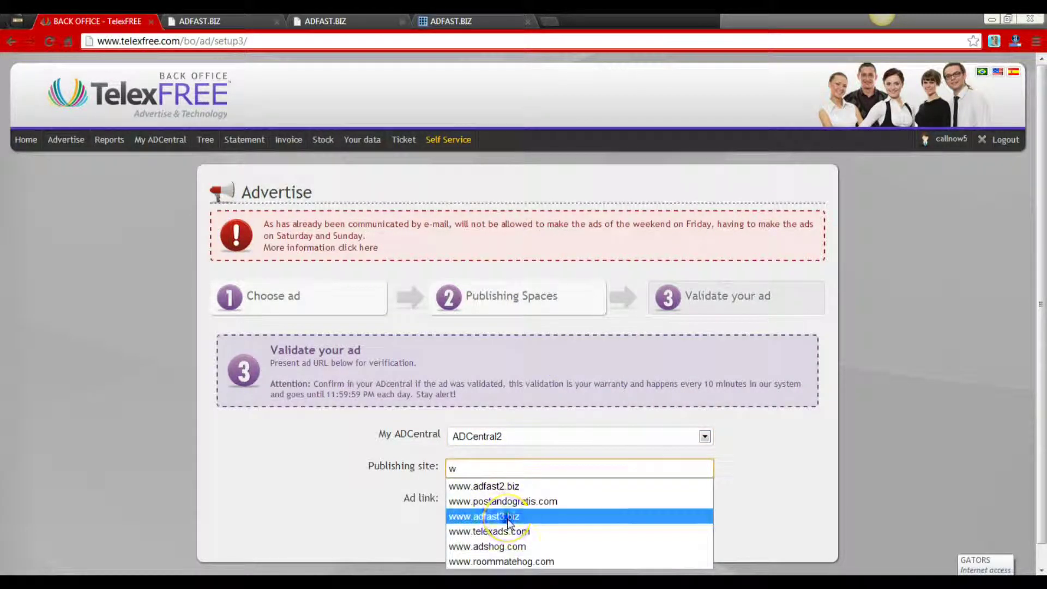
{"action": "left_click", "coordinate": [490, 512]}
{"action": "left_click", "coordinate": [539, 532]}
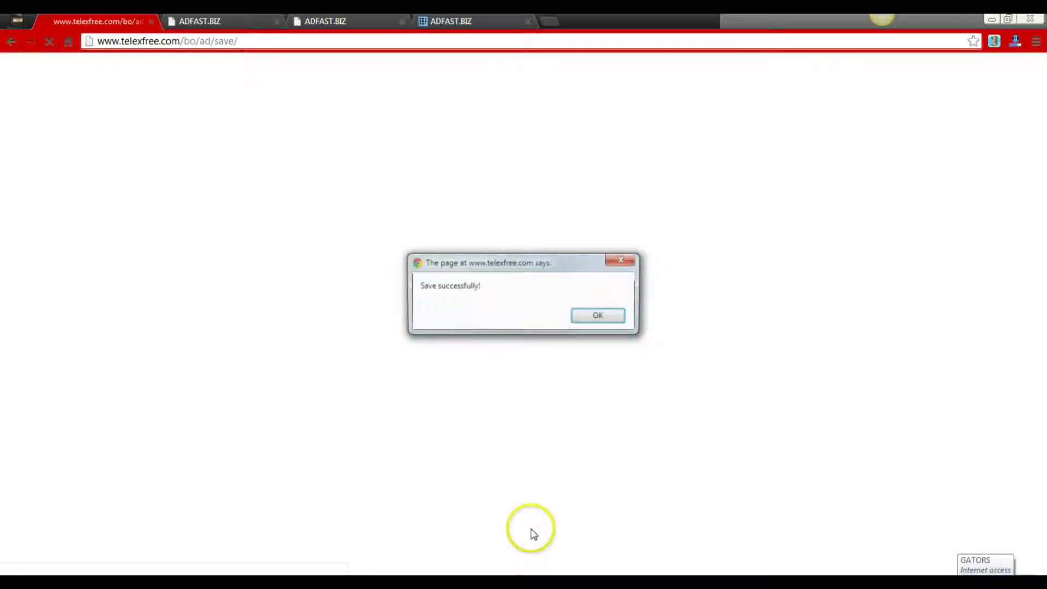
{"action": "left_click", "coordinate": [593, 321]}
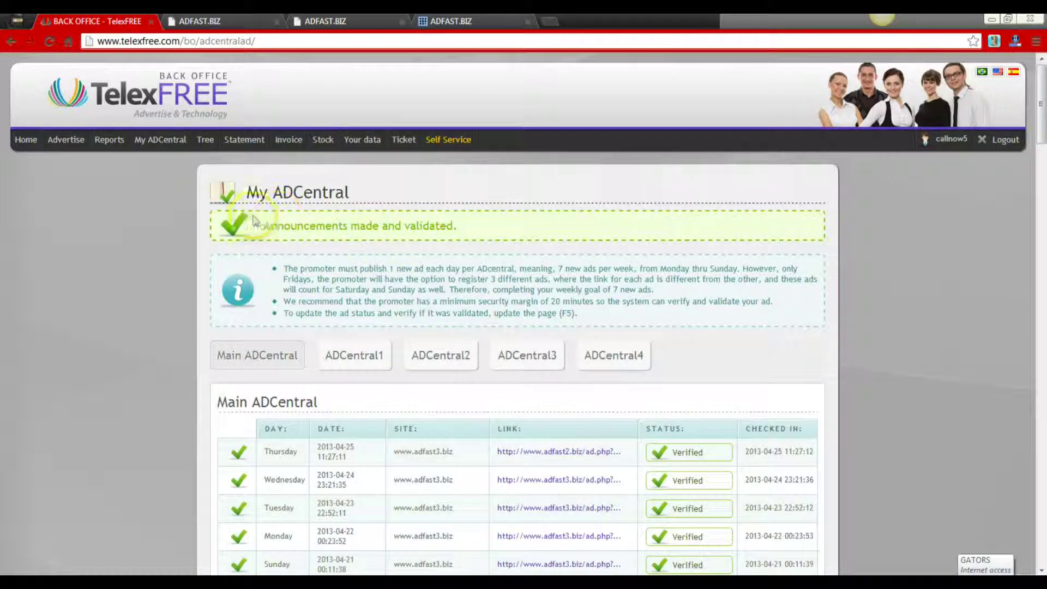
- Check the AD Central 1, 2 and 4 histories for a verified Thursday 2013-04-25 ad
{"action": "left_click", "coordinate": [338, 356]}
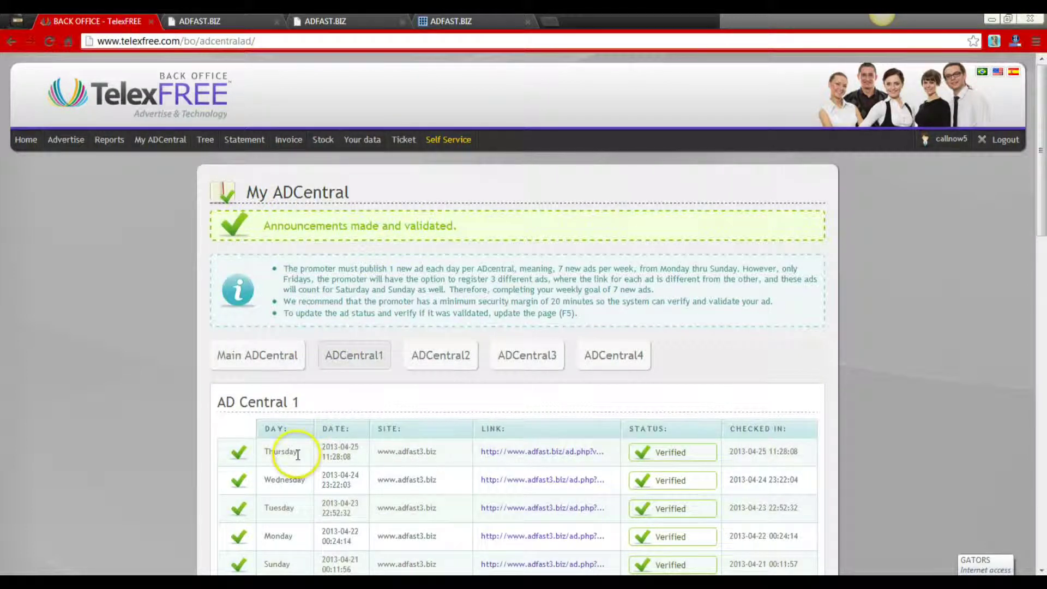
{"action": "left_click", "coordinate": [442, 361]}
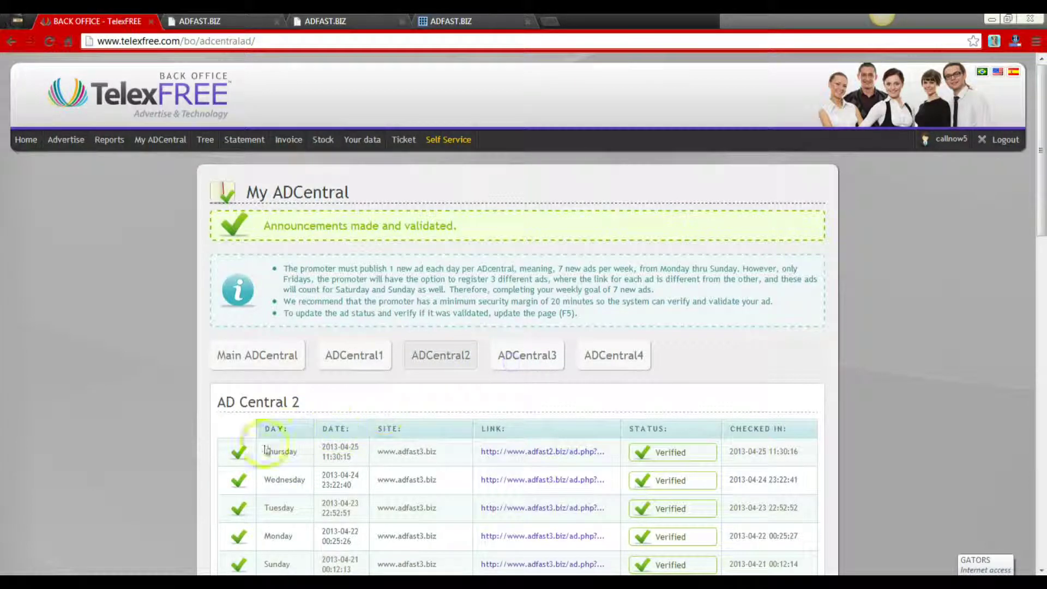
{"action": "left_click", "coordinate": [587, 363]}
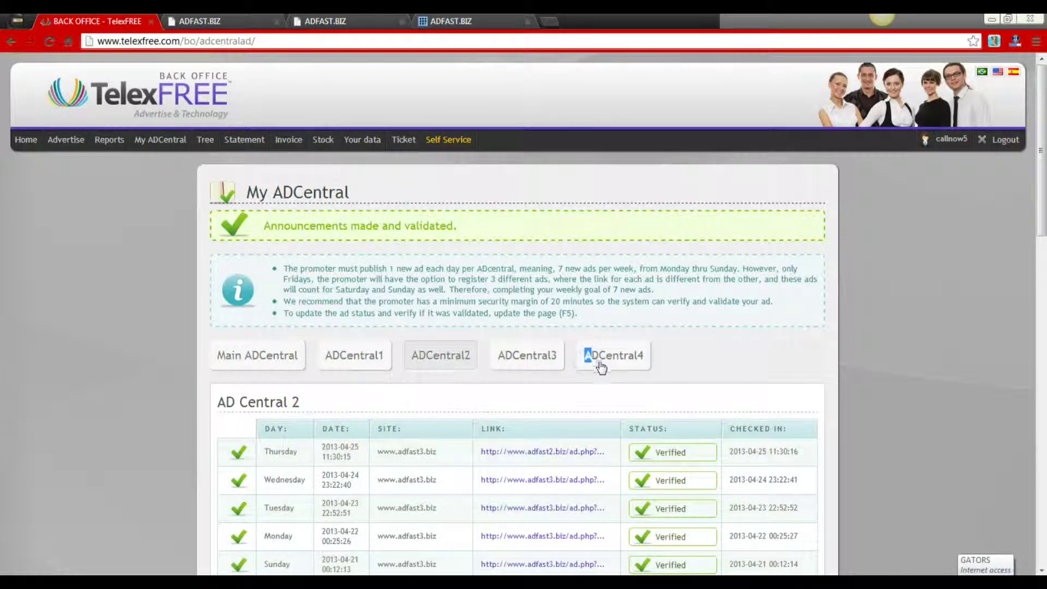